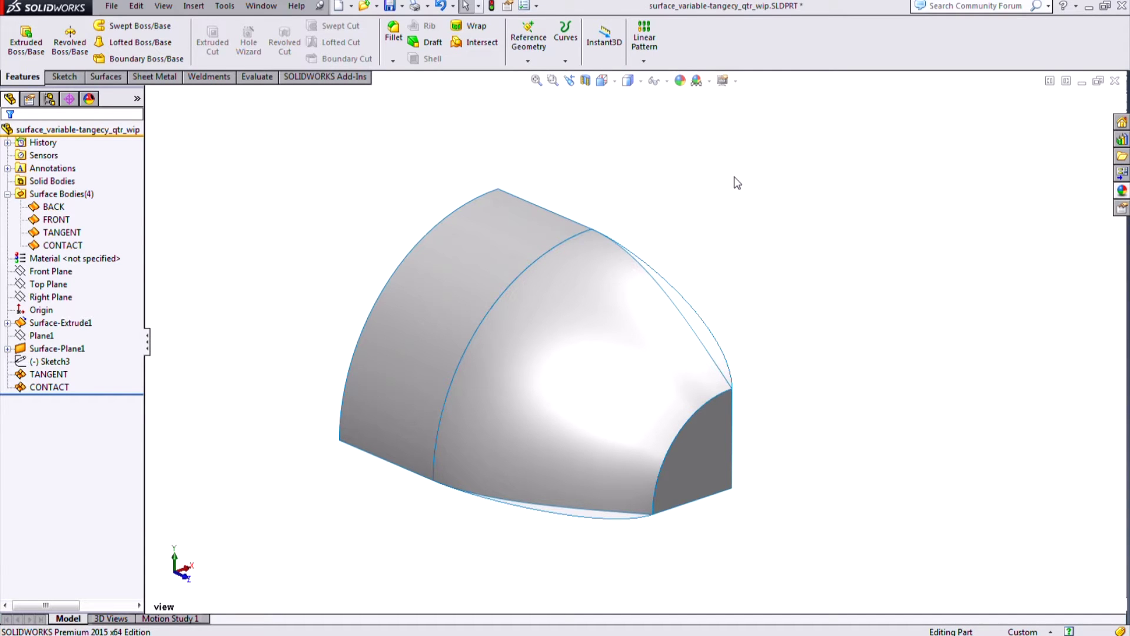
# - Hide the CONTACT surface body and then show it again
pyautogui.moveTo(711, 254); pyautogui.dragTo(687, 244, button='middle')
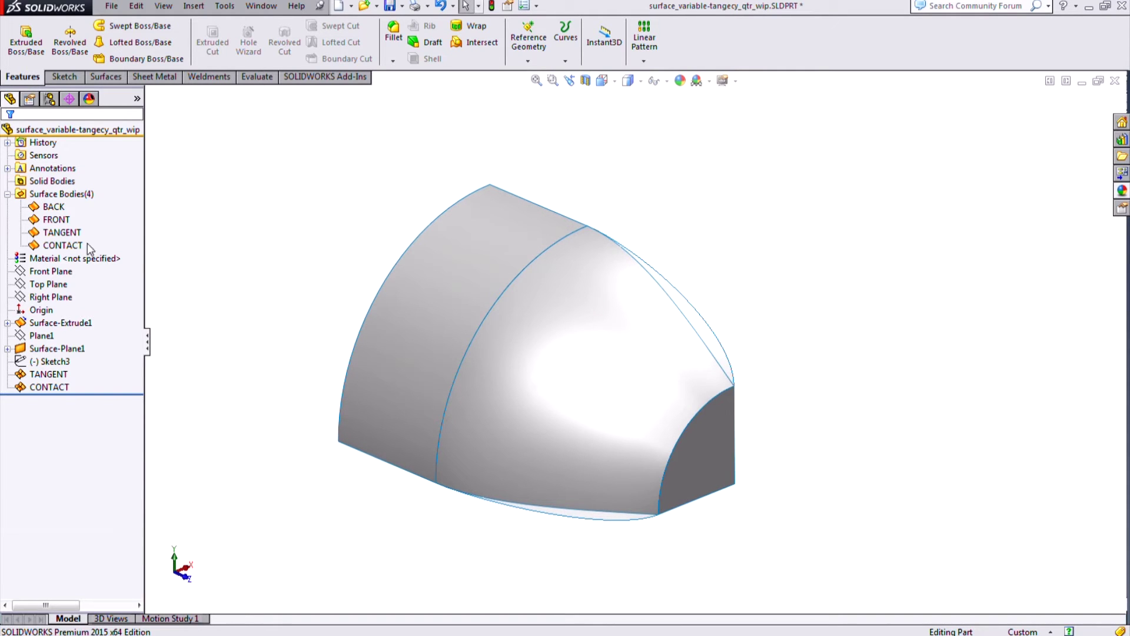
pyautogui.click(62, 245)
pyautogui.rightClick(82, 246)
pyautogui.click(81, 246)
pyautogui.rightClick(80, 248)
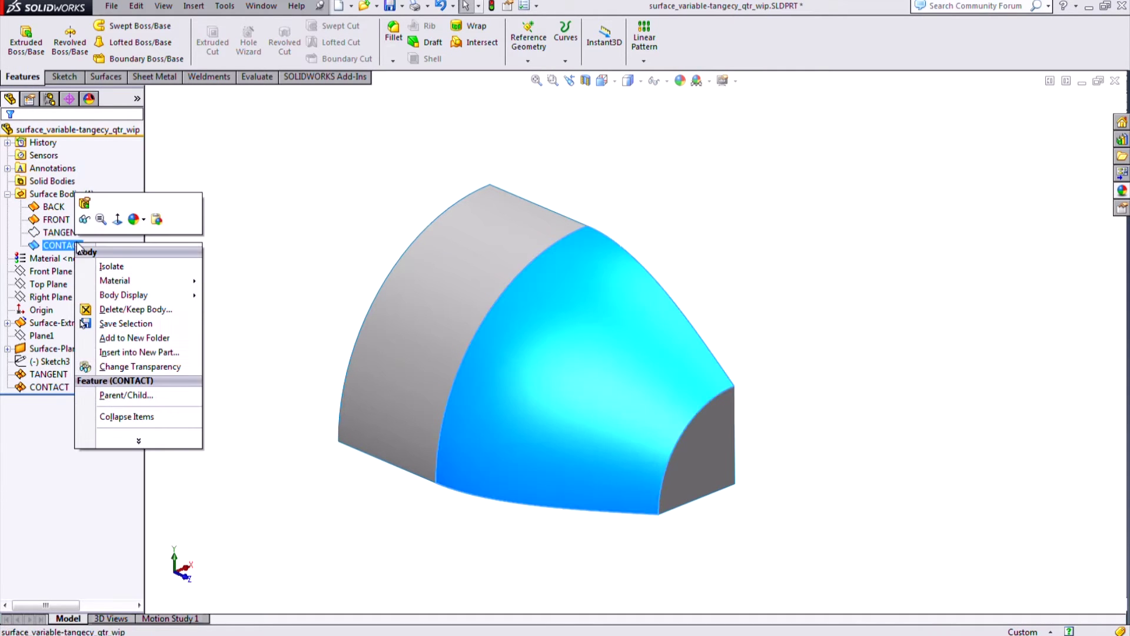
pyautogui.click(85, 219)
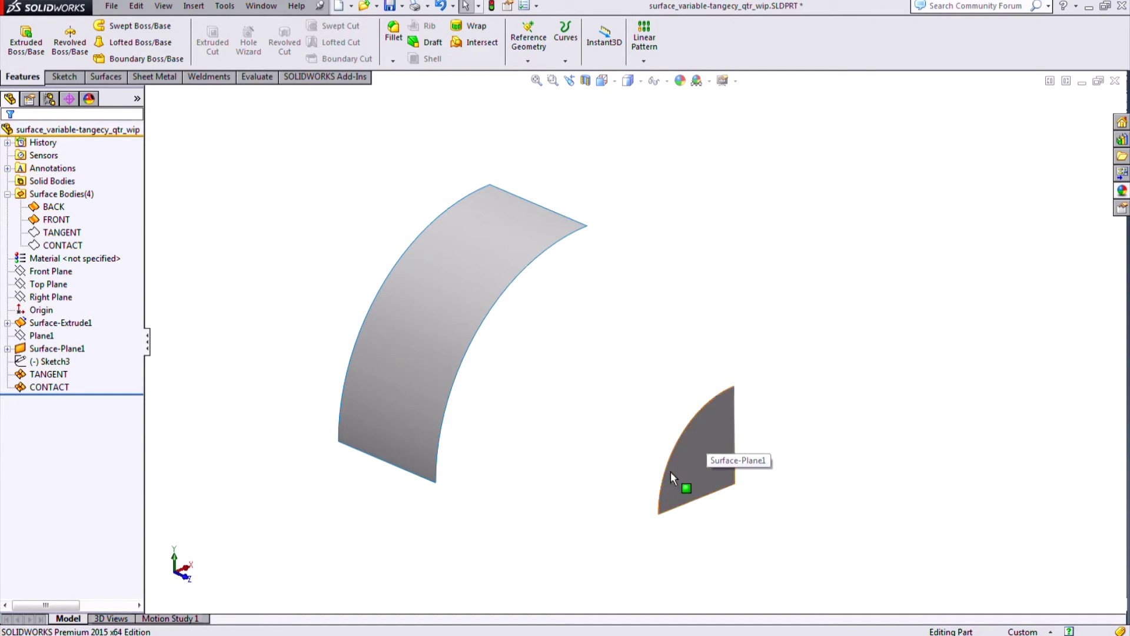
pyautogui.click(62, 245)
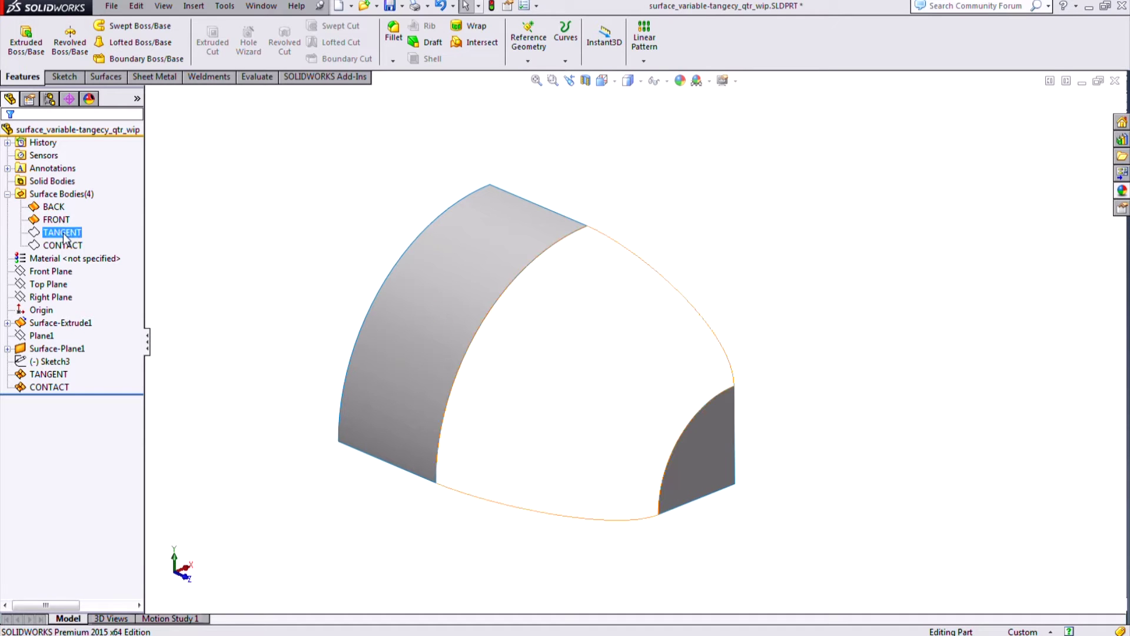
pyautogui.rightClick(66, 248)
pyautogui.click(76, 218)
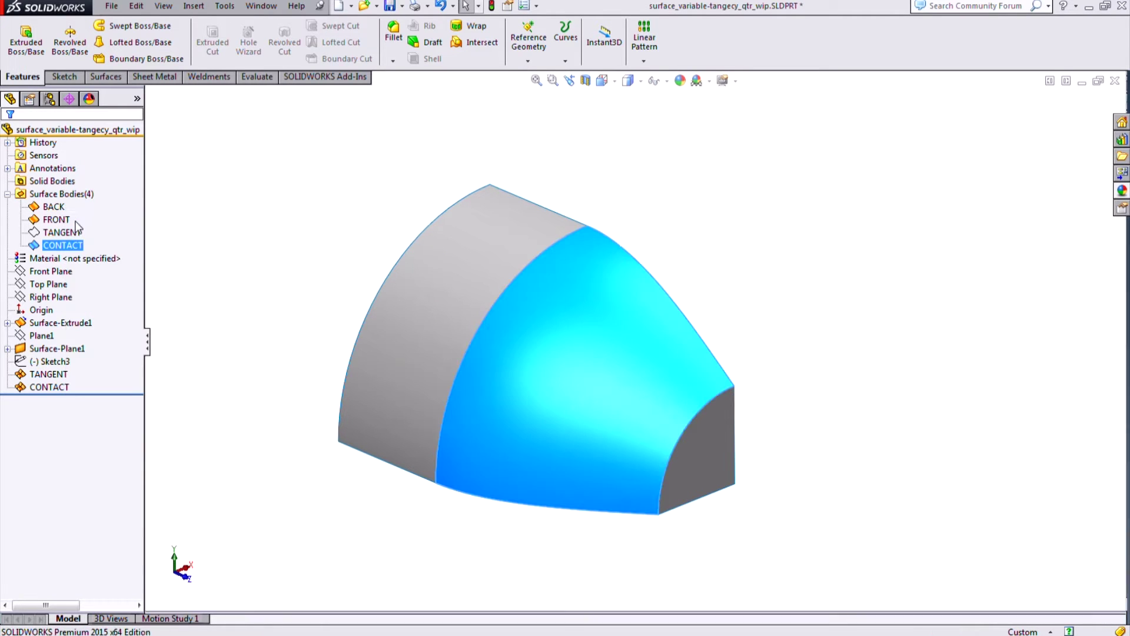
# - Reopen the CONTACT boundary surface, review its Tangency To Face condition, and rebuild it
pyautogui.rightClick(610, 345)
pyautogui.click(620, 298)
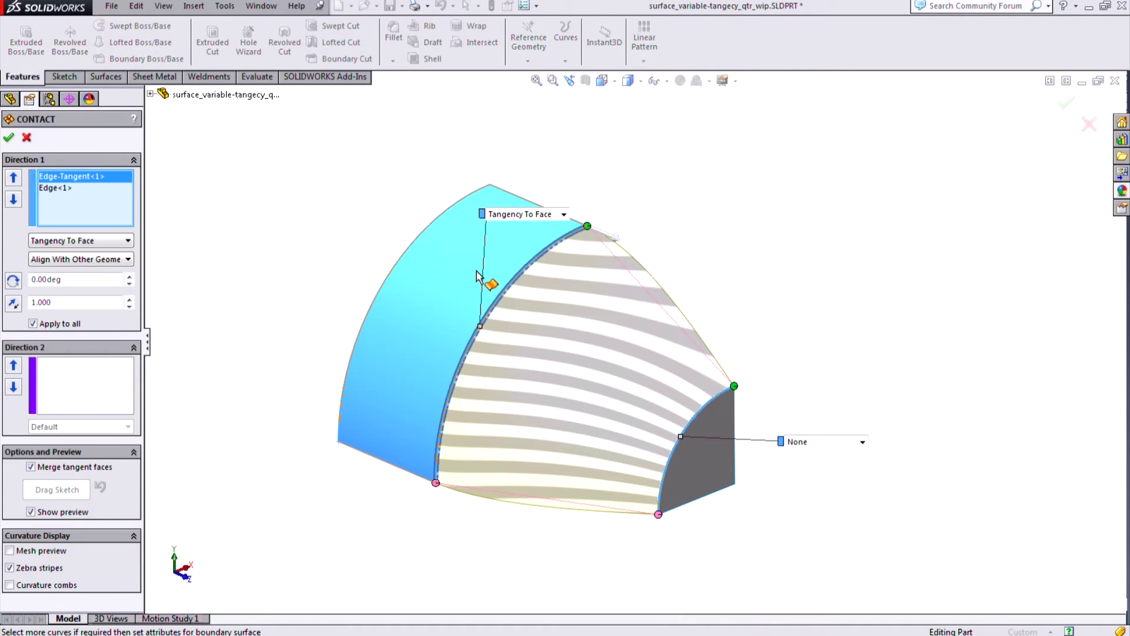
pyautogui.click(465, 275)
pyautogui.press('Return')
# - Show the TANGENT surface body and orbit to inspect it beside the CONTACT blend
pyautogui.click(61, 233)
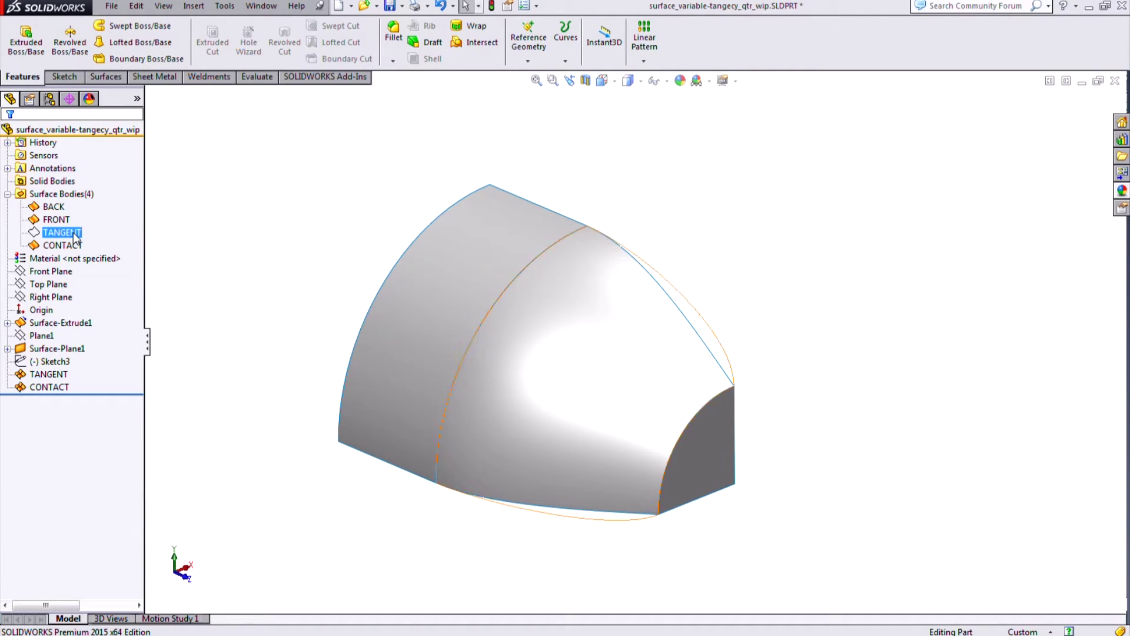
pyautogui.rightClick(62, 233)
pyautogui.click(85, 190)
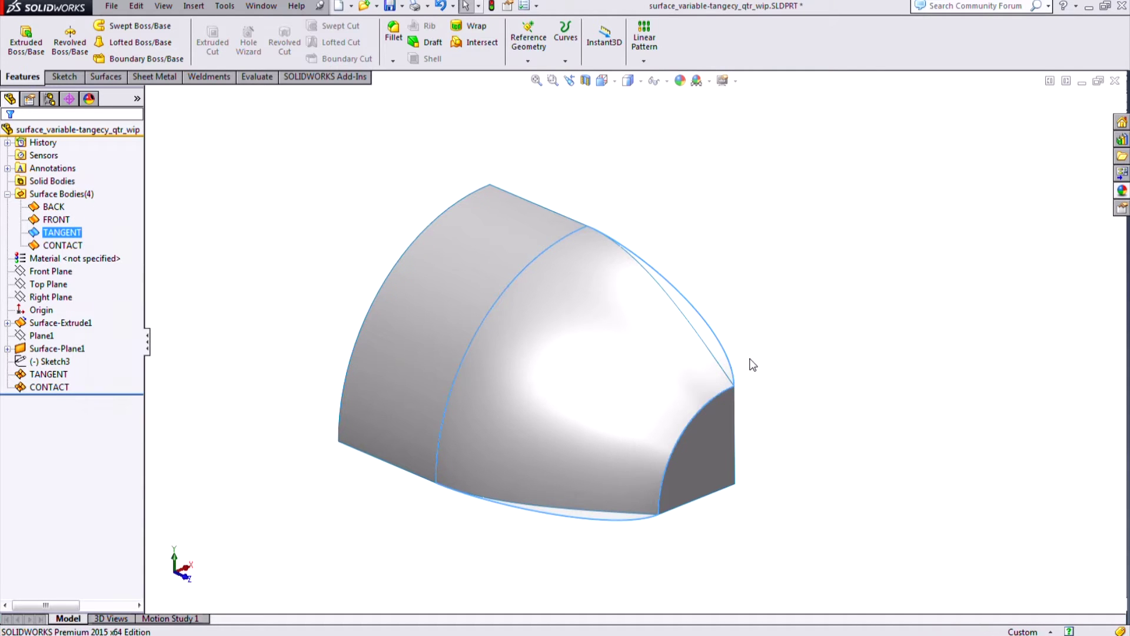
pyautogui.moveTo(757, 410)
pyautogui.mouseDown(button='middle')
pyautogui.moveTo(752, 396)
pyautogui.moveTo(775, 391)
pyautogui.moveTo(776, 411)
pyautogui.mouseUp(button='middle')
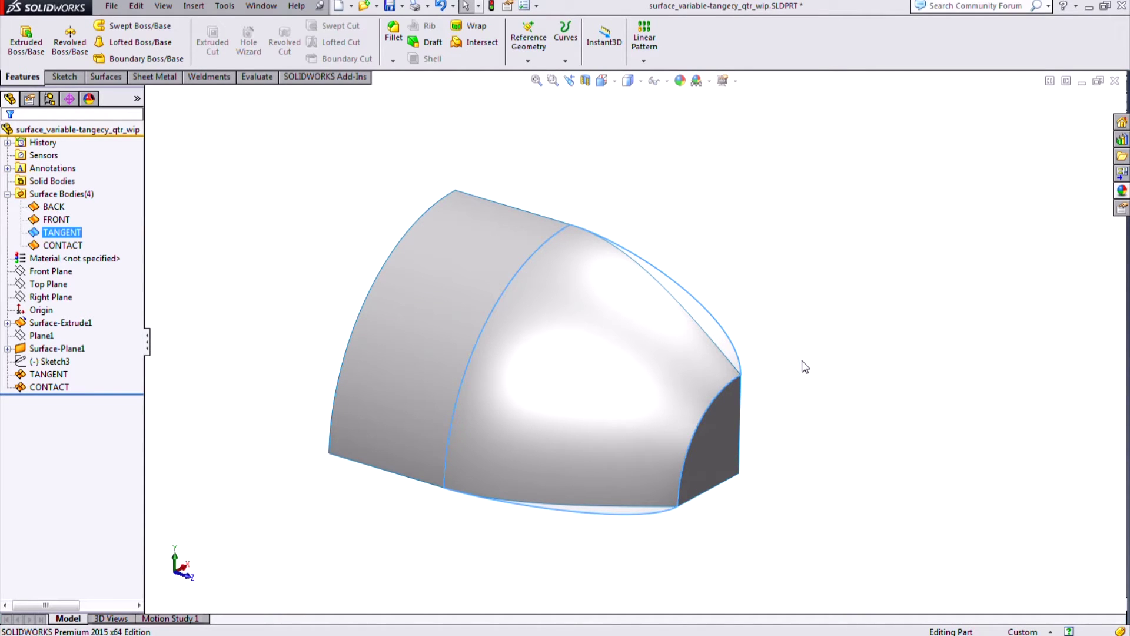
pyautogui.moveTo(805, 366)
pyautogui.mouseDown(button='middle')
pyautogui.moveTo(794, 336)
pyautogui.moveTo(793, 378)
pyautogui.mouseUp(button='middle')
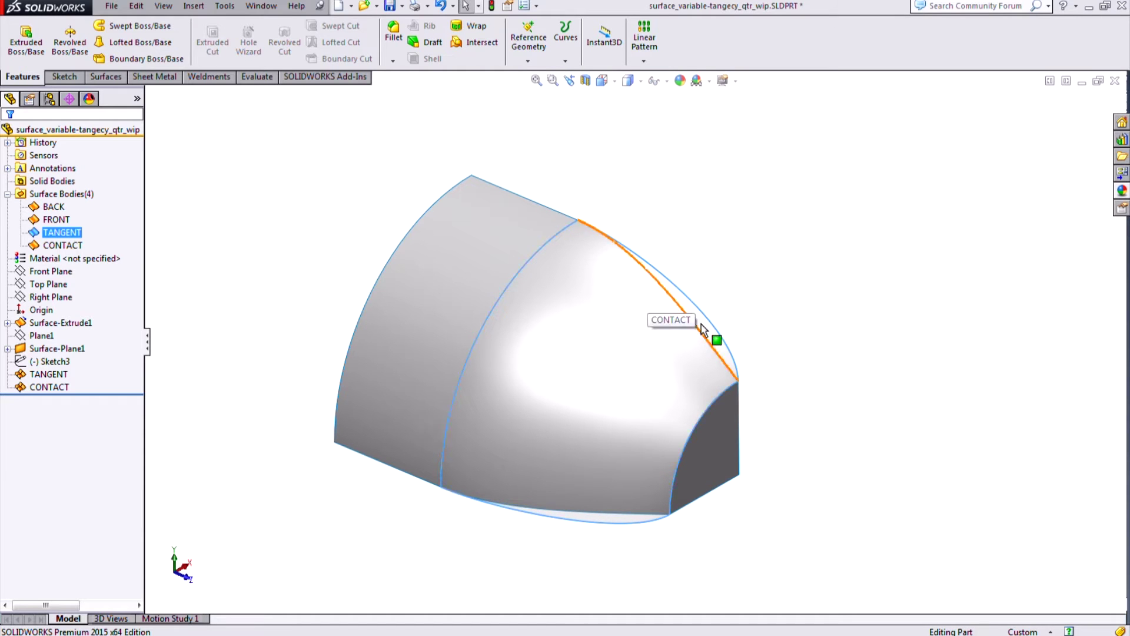
pyautogui.moveTo(816, 412); pyautogui.dragTo(759, 394, button='middle')
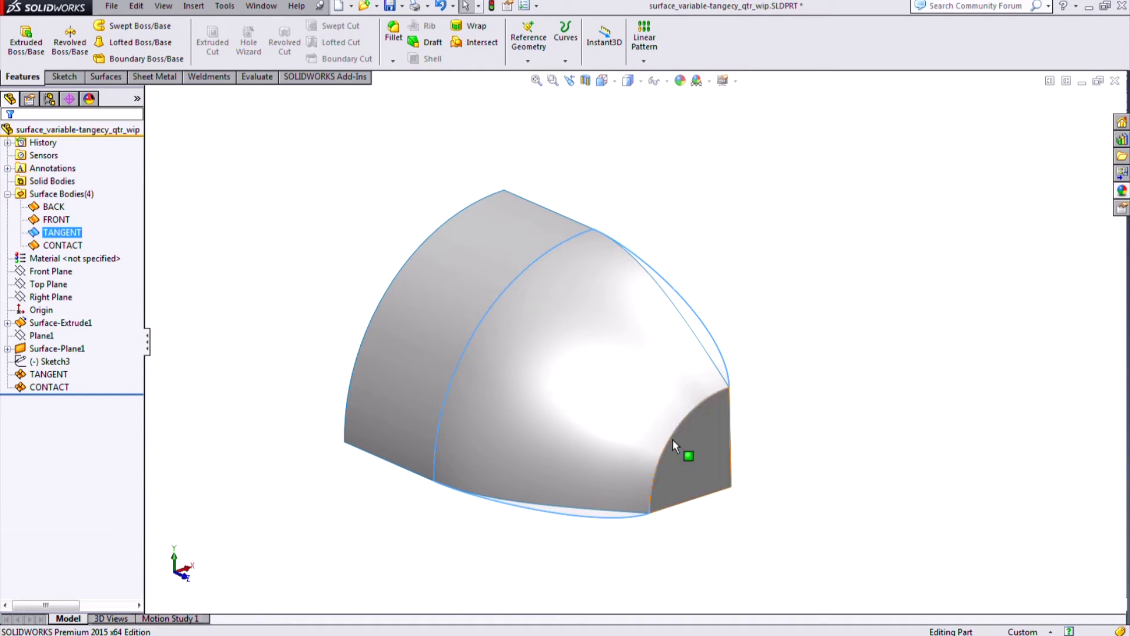
pyautogui.click(718, 357)
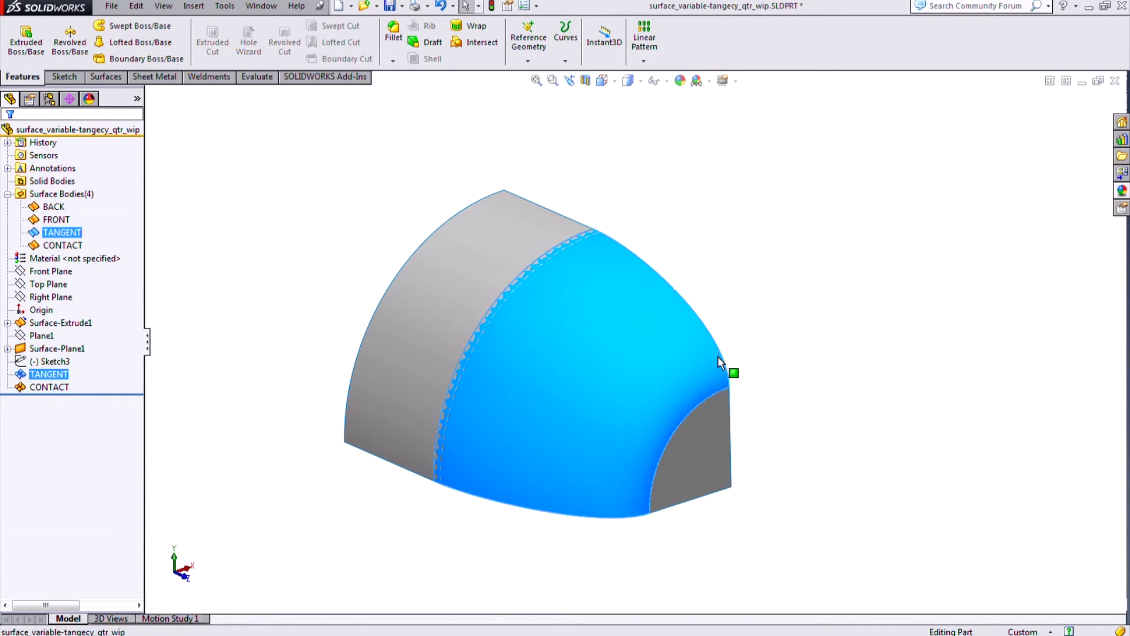
pyautogui.rightClick(719, 357)
# - Edit the TANGENT boundary surface, inspect its zebra stripes, and accept it unchanged
pyautogui.click(729, 303)
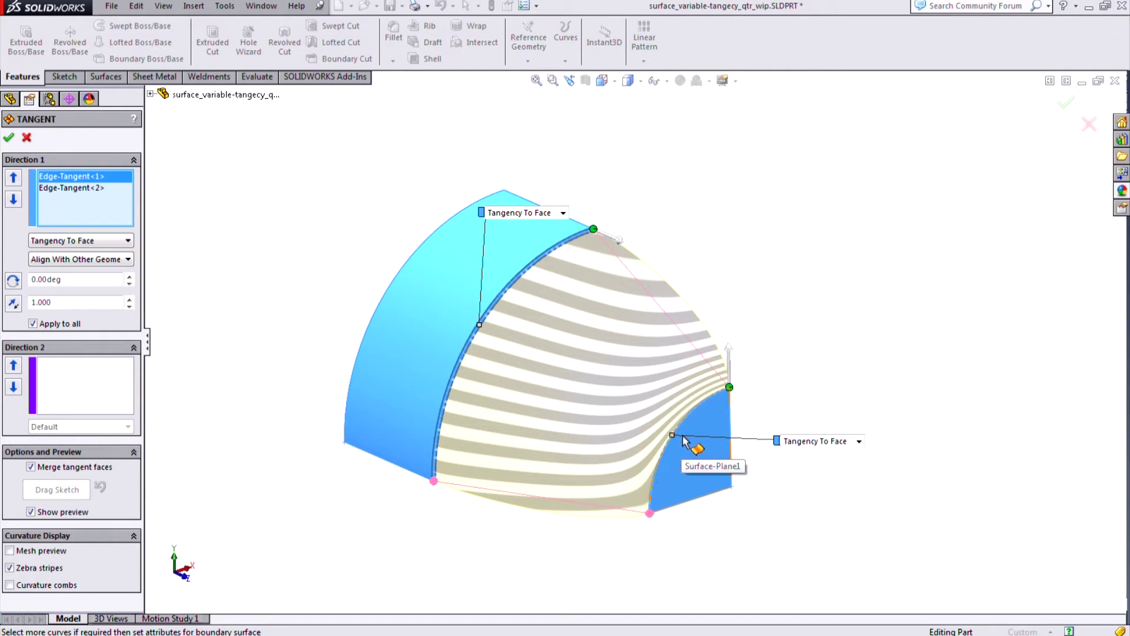
pyautogui.moveTo(699, 378); pyautogui.dragTo(753, 398, button='middle')
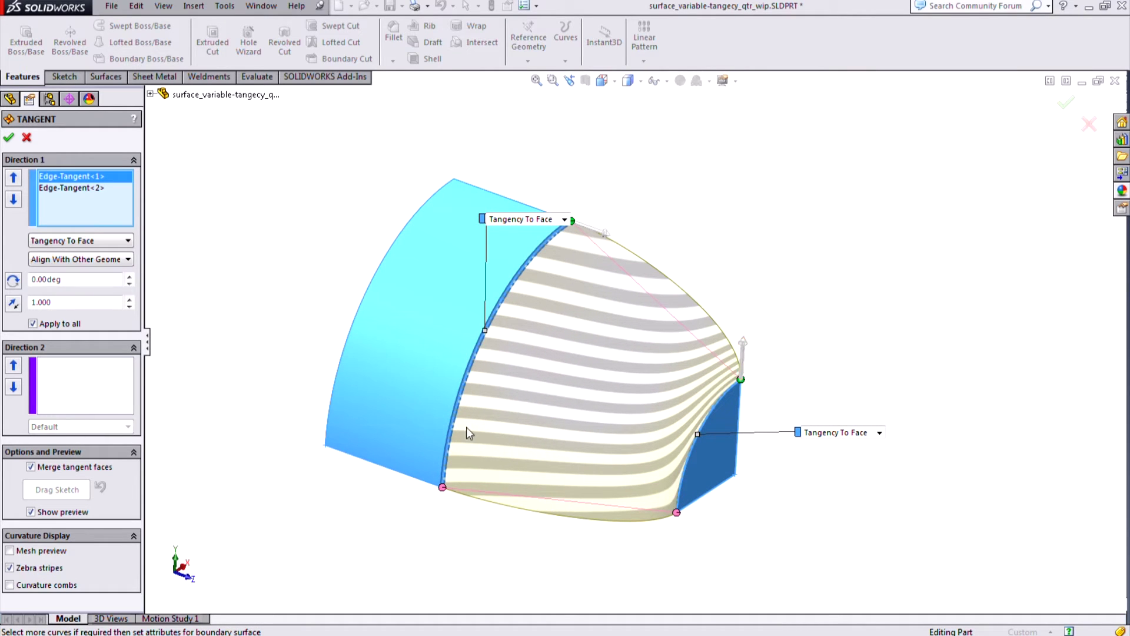
pyautogui.moveTo(917, 399); pyautogui.dragTo(886, 399, button='middle')
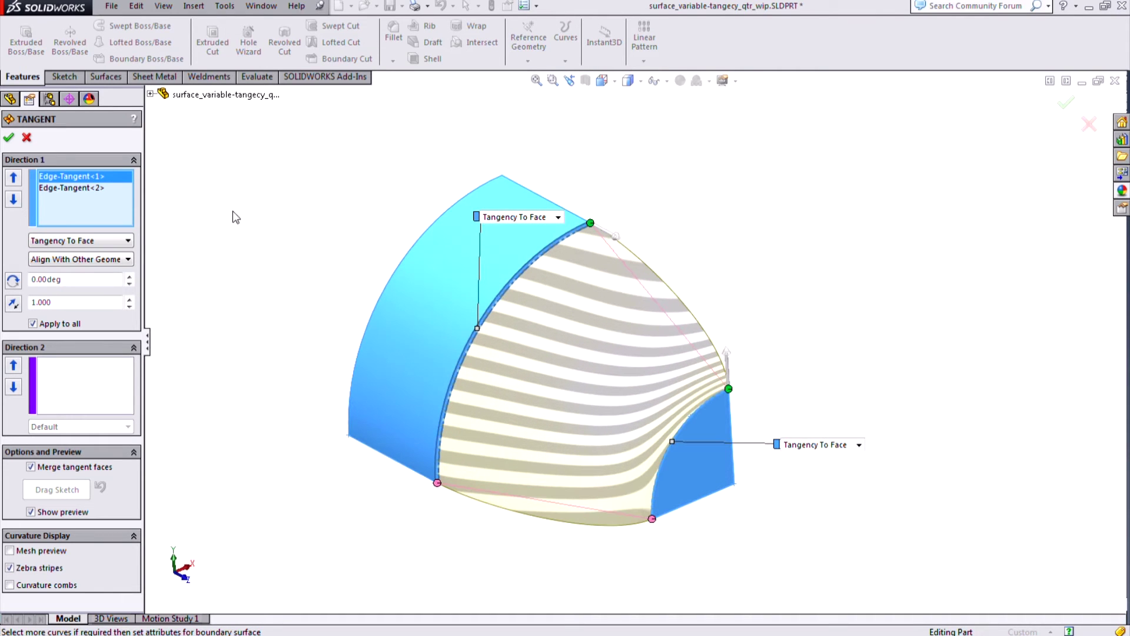
pyautogui.click(8, 137)
pyautogui.moveTo(752, 380)
pyautogui.mouseDown(button='middle')
pyautogui.moveTo(770, 333)
pyautogui.moveTo(765, 385)
pyautogui.mouseUp(button='middle')
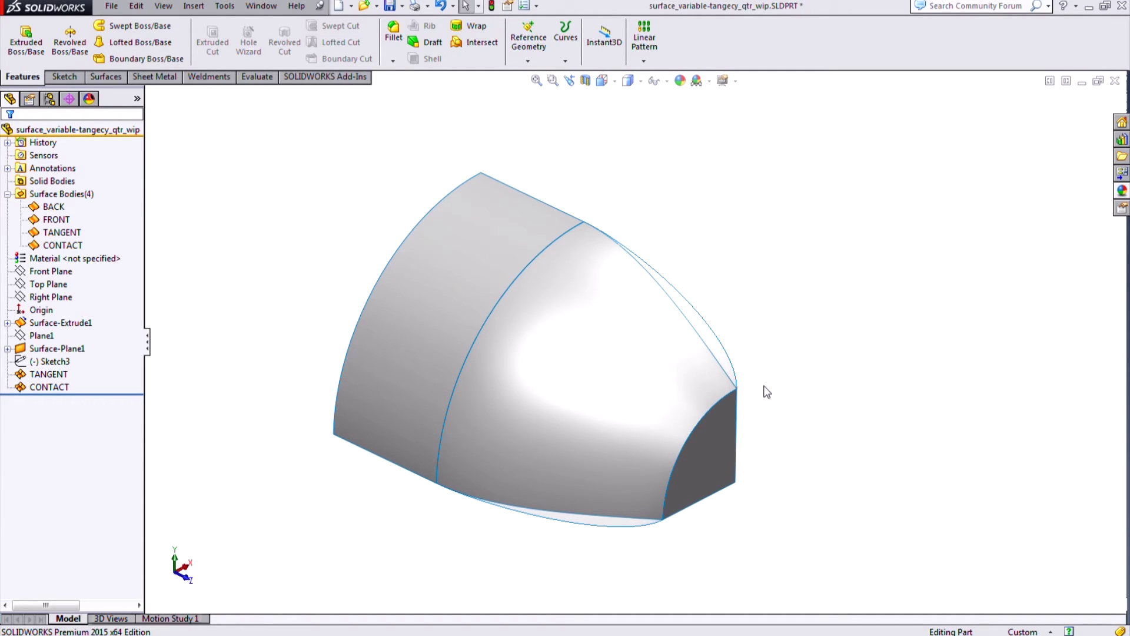
# - Hide the TANGENT surface body, leaving the CONTACT blend beside the FRONT surface
pyautogui.rightClick(723, 354)
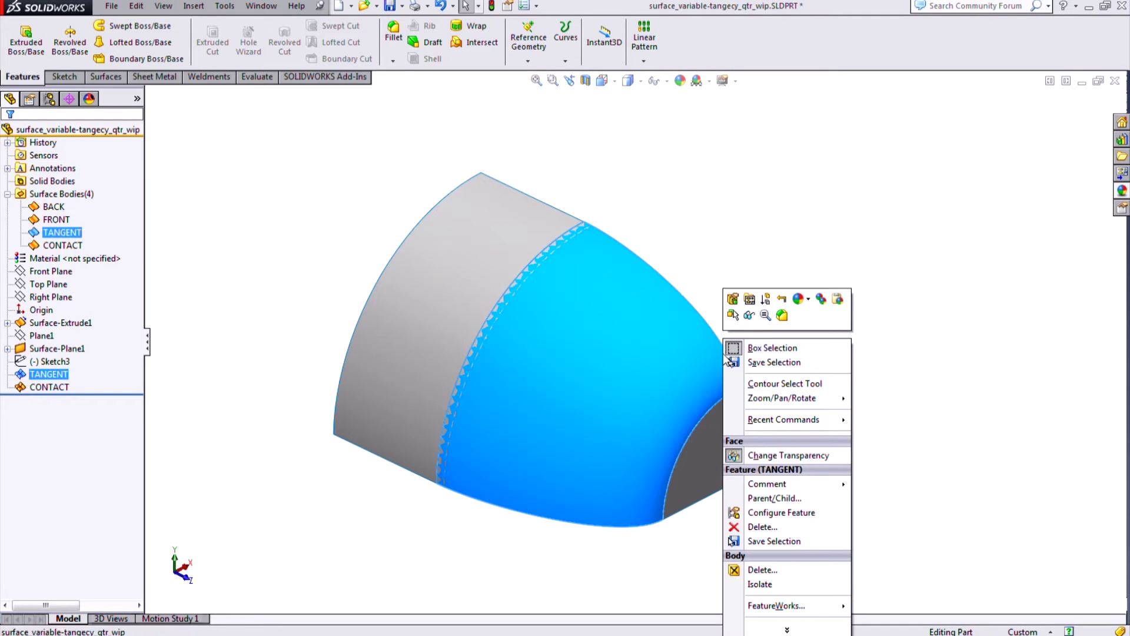
pyautogui.click(749, 325)
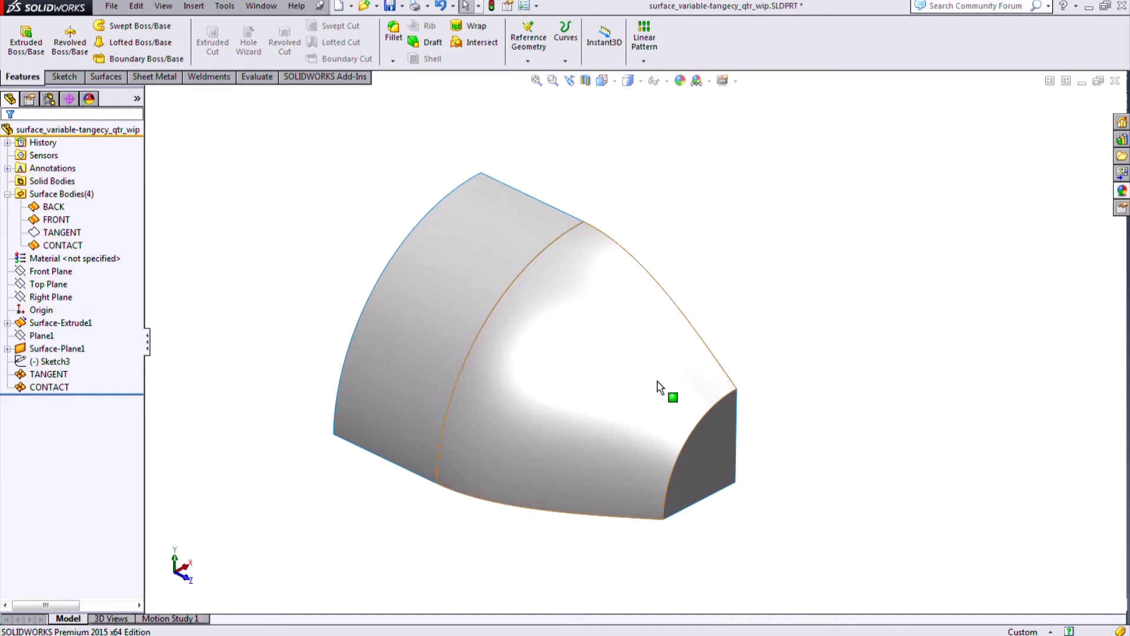
pyautogui.moveTo(742, 429); pyautogui.dragTo(709, 365, button='middle')
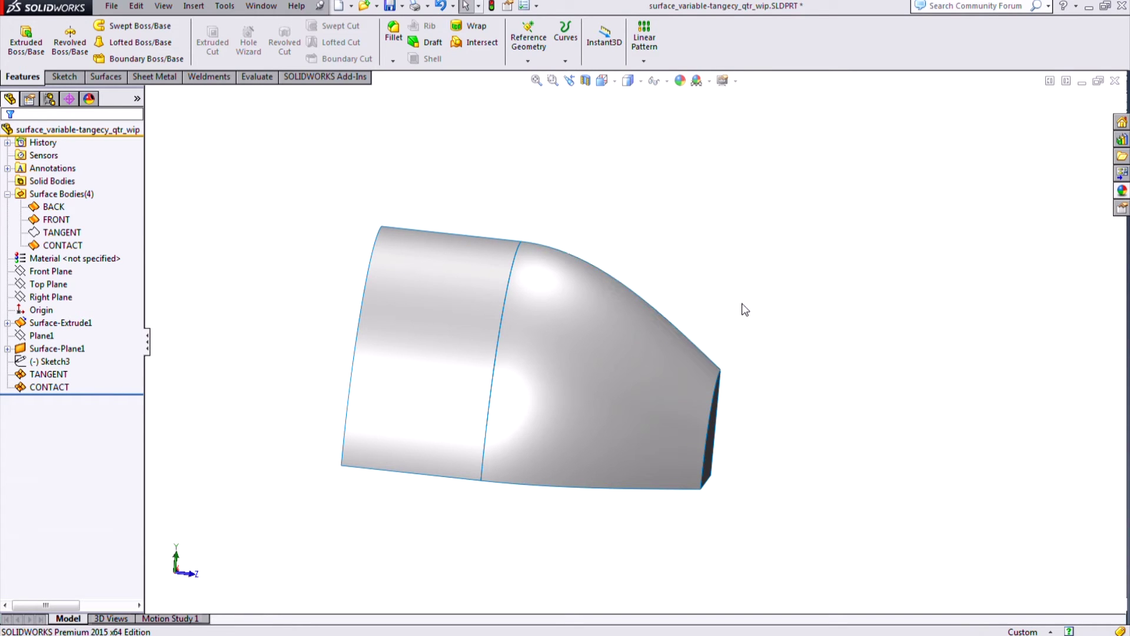
pyautogui.press('space')
# - In a Right view, sketch on Right Plane a short diagonal line off the profile's corner
pyautogui.click(706, 360)
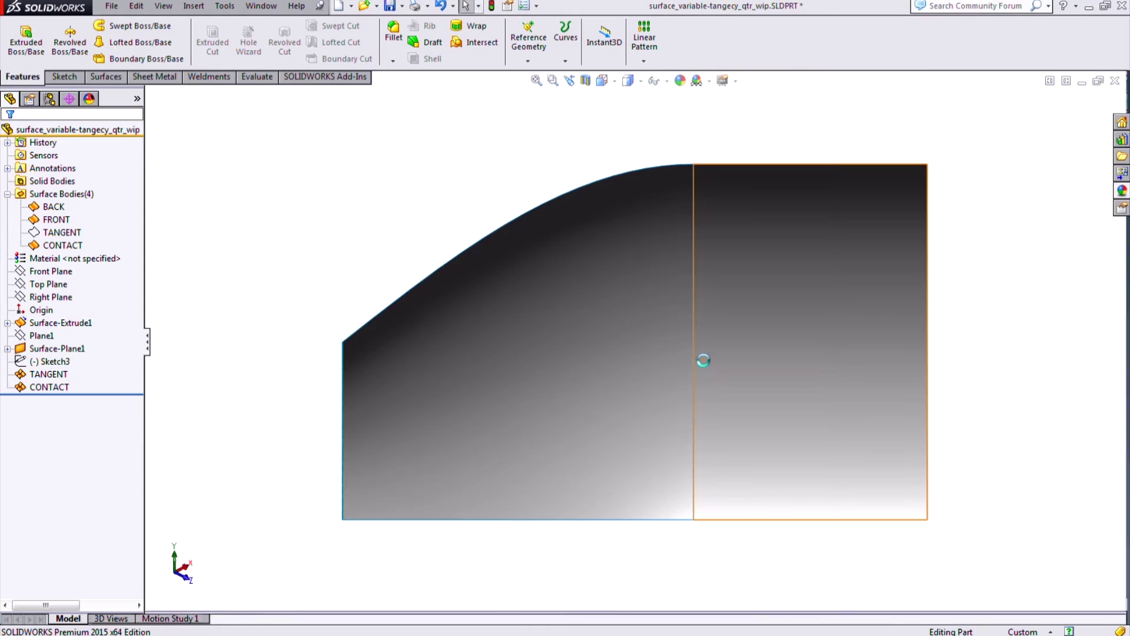
pyautogui.scroll(3, 600, 365)
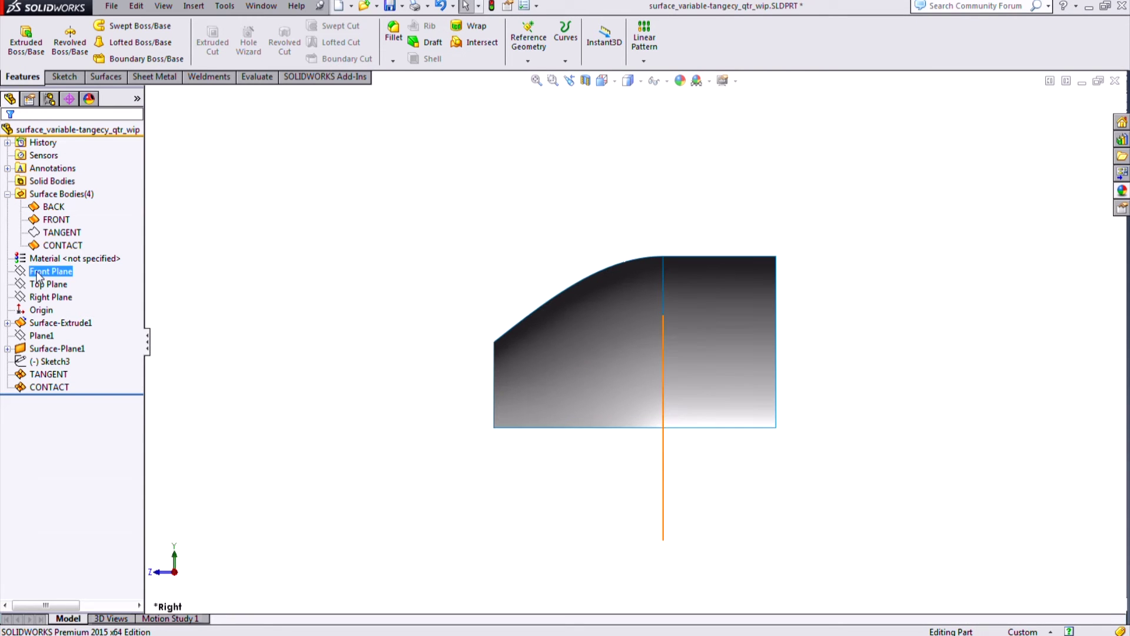
pyautogui.rightClick(49, 298)
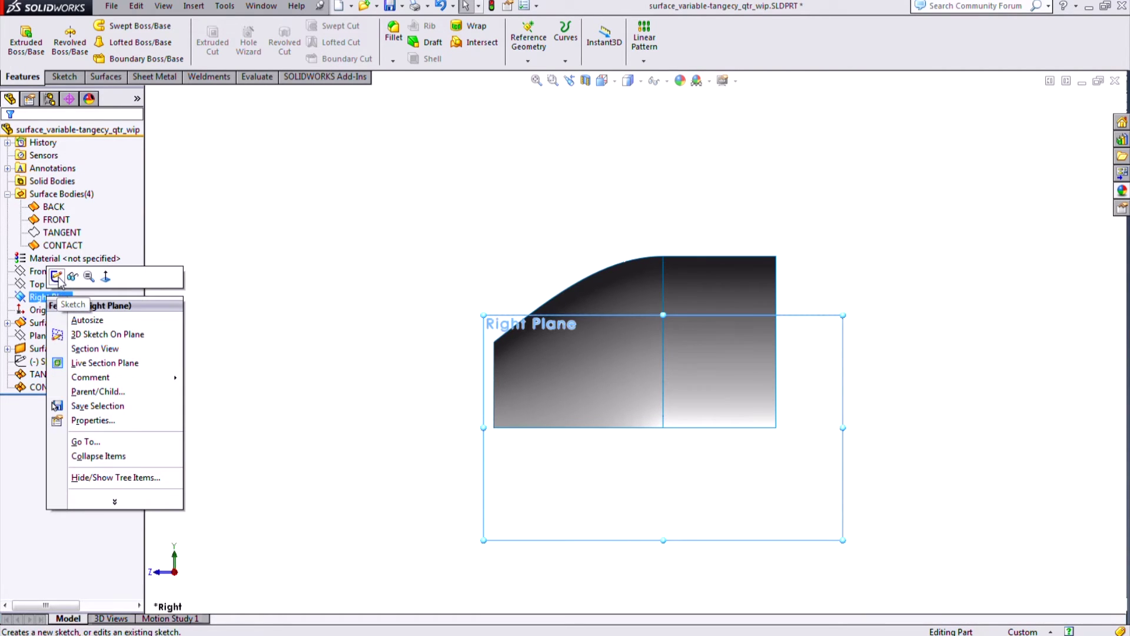
pyautogui.click(56, 276)
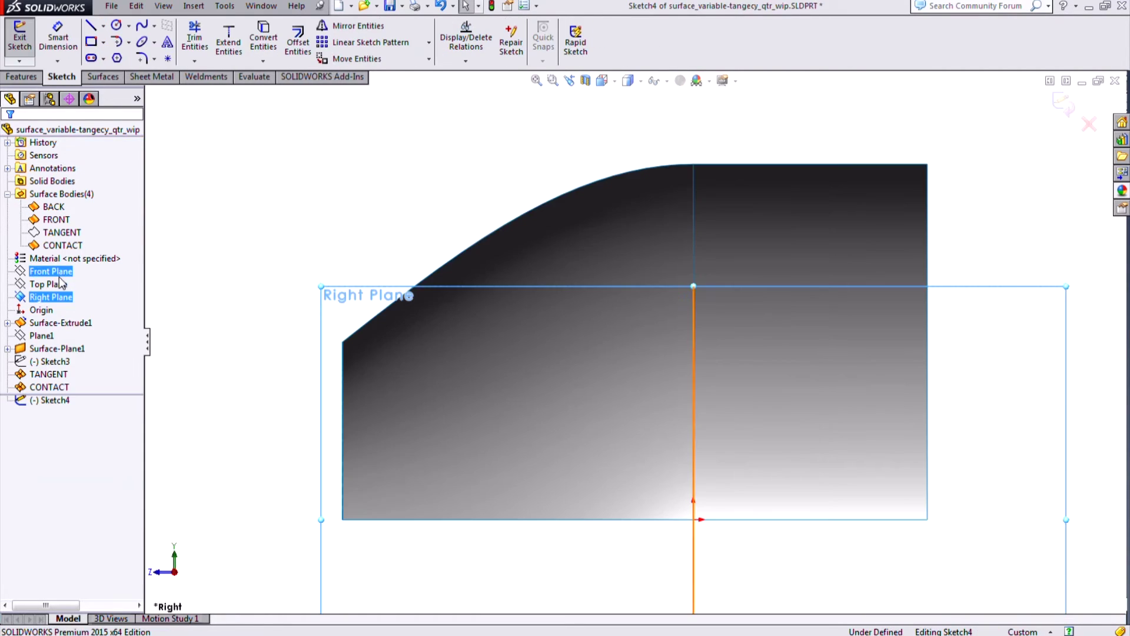
pyautogui.click(91, 26)
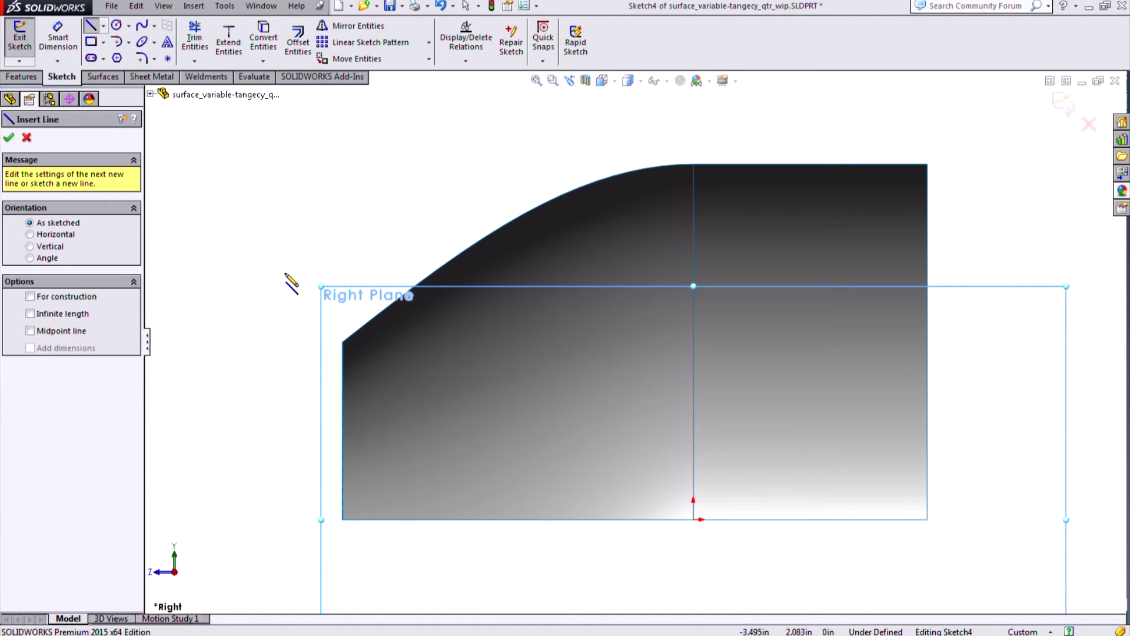
pyautogui.click(343, 342)
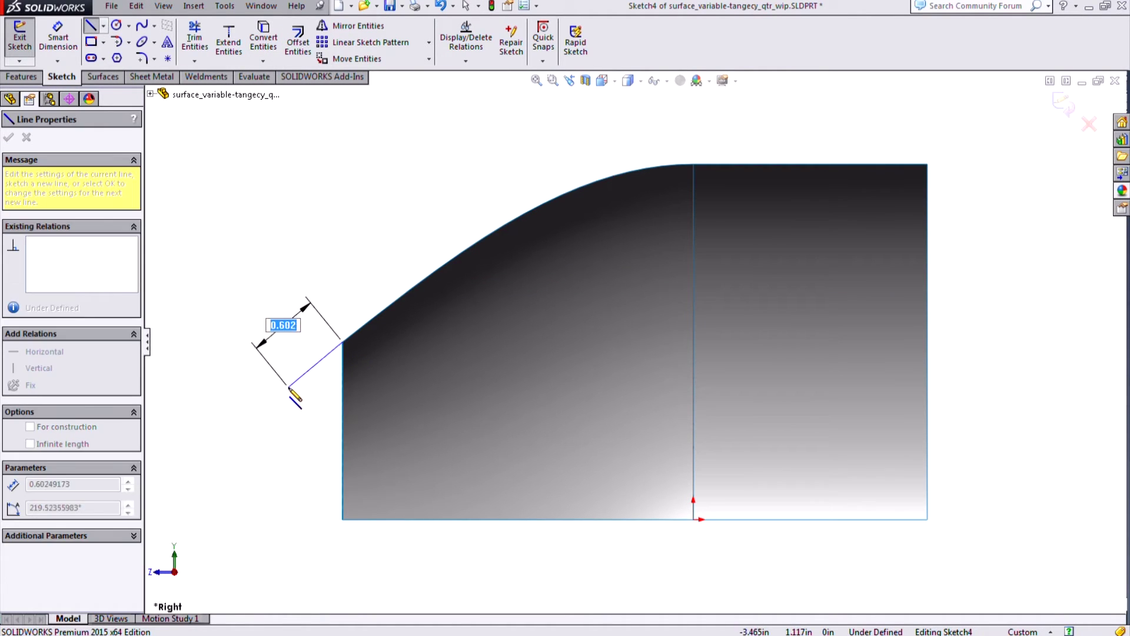
pyautogui.click(287, 389)
pyautogui.press('Escape')
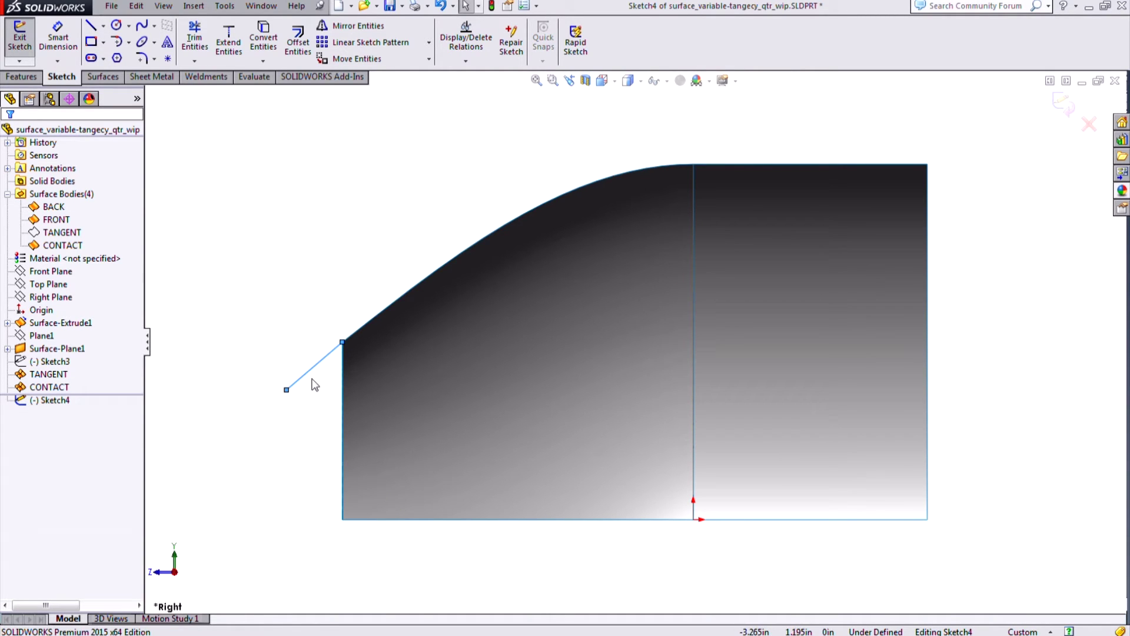
# - Dimension the angle between the diagonal line and the vertical edge as 50°
pyautogui.click(59, 37)
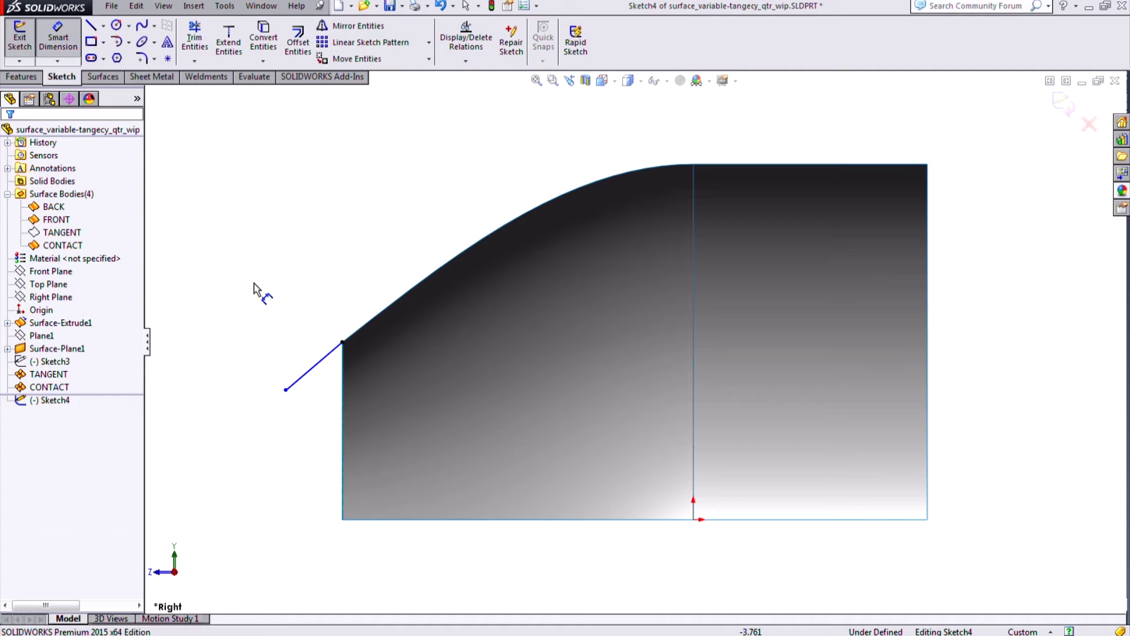
pyautogui.click(315, 365)
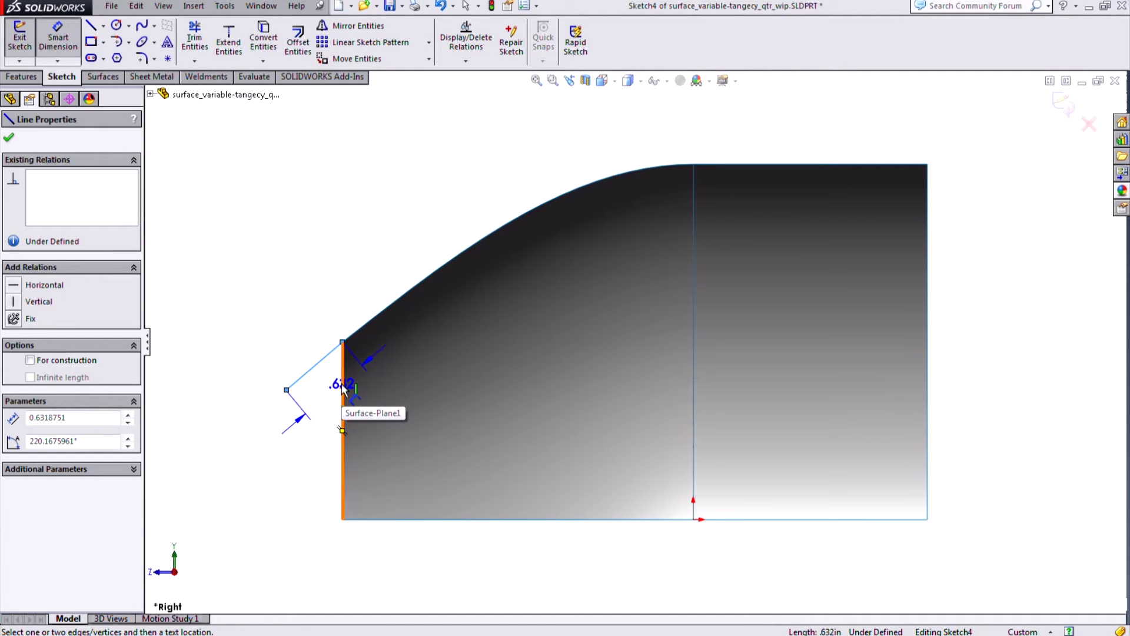
pyautogui.click(343, 385)
pyautogui.click(297, 477)
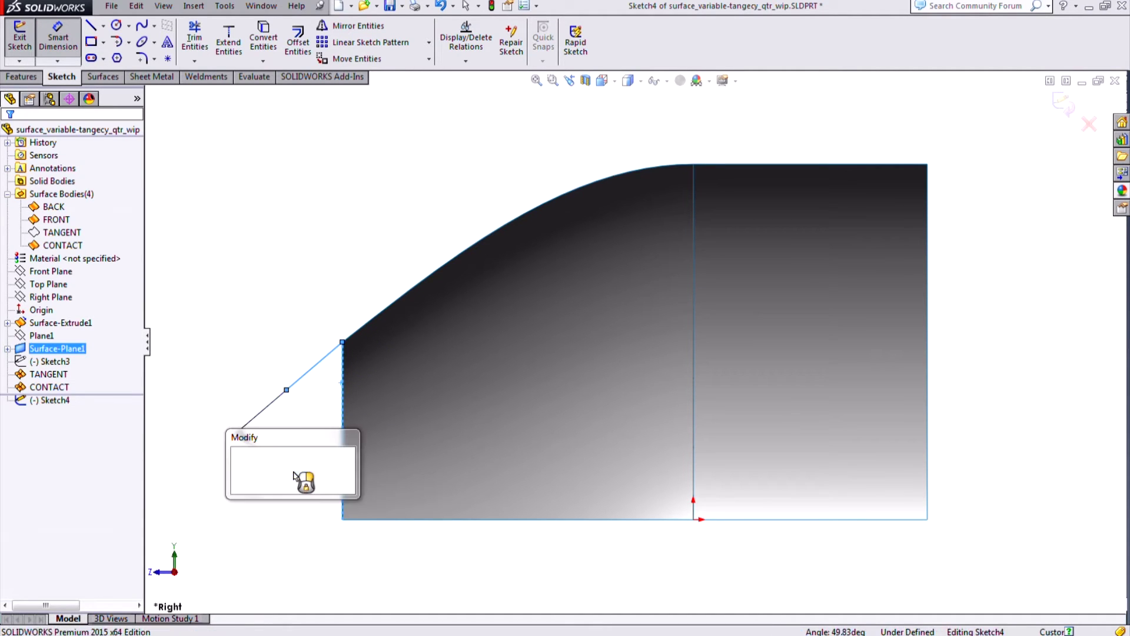
pyautogui.write('50')
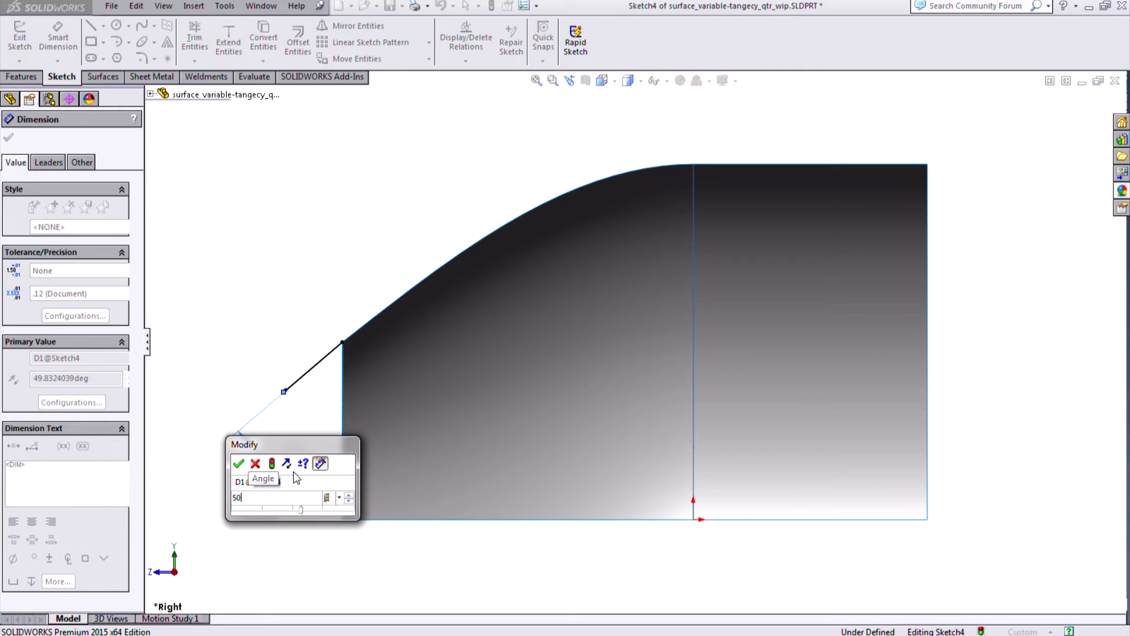
pyautogui.press('Return')
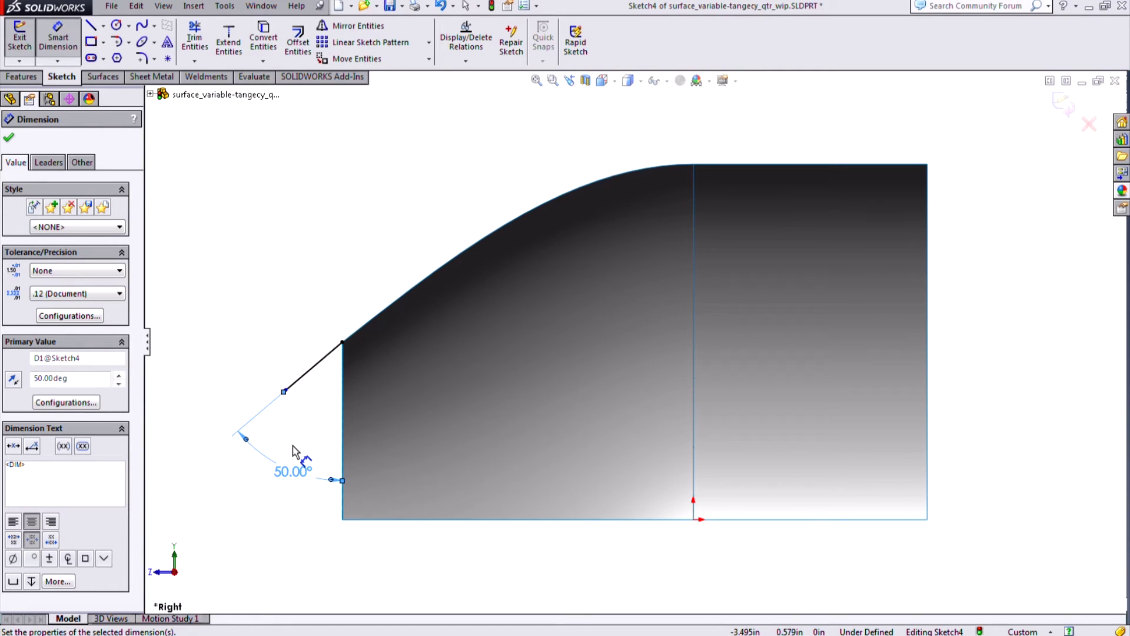
# - Exit Sketch4, keeping the 50° angled line
pyautogui.moveTo(285, 328)
pyautogui.mouseDown(button='middle')
pyautogui.moveTo(292, 312)
pyautogui.moveTo(328, 378)
pyautogui.moveTo(561, 460)
pyautogui.moveTo(575, 454)
pyautogui.moveTo(534, 444)
pyautogui.moveTo(573, 446)
pyautogui.moveTo(530, 434)
pyautogui.moveTo(588, 451)
pyautogui.moveTo(606, 492)
pyautogui.moveTo(539, 492)
pyautogui.mouseUp(button='middle')
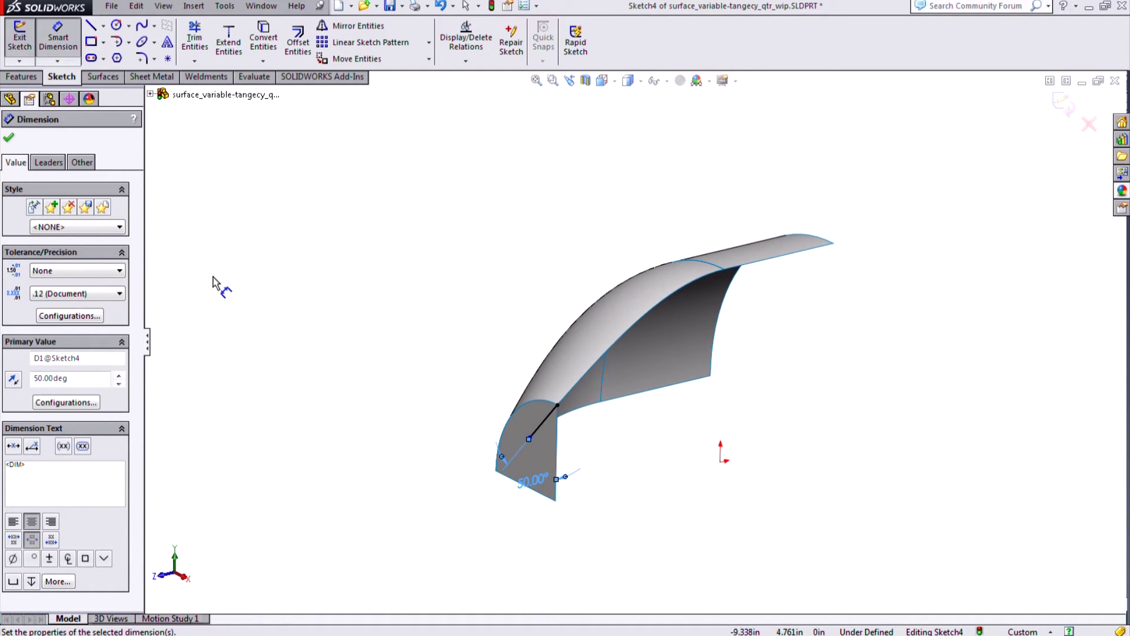
pyautogui.click(9, 140)
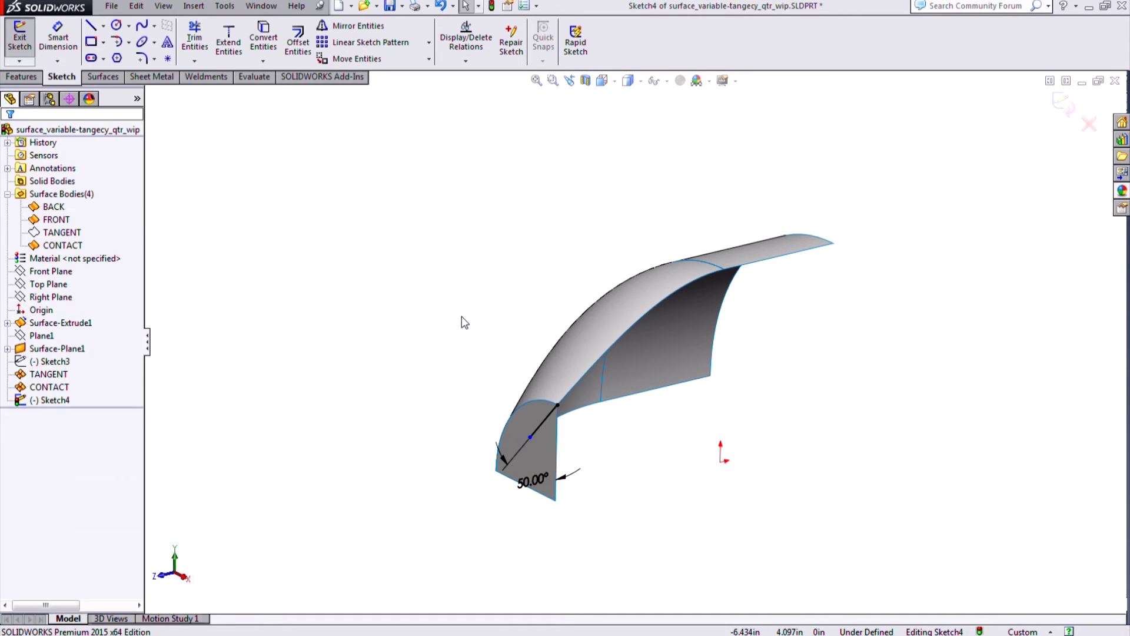
pyautogui.rightClick(574, 358)
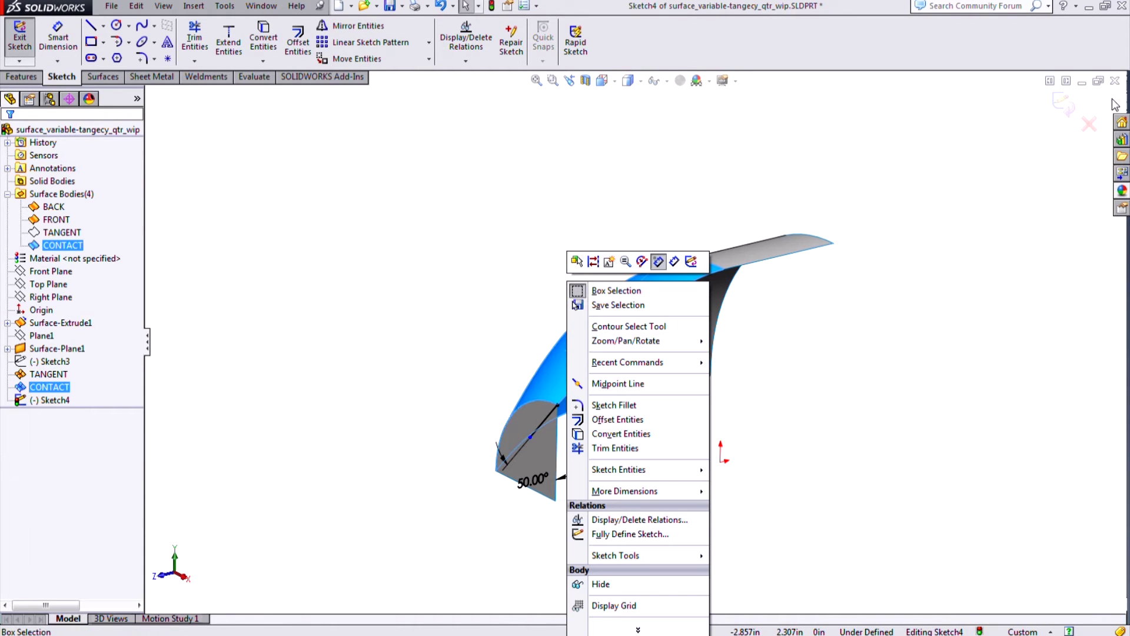
pyautogui.click(1068, 106)
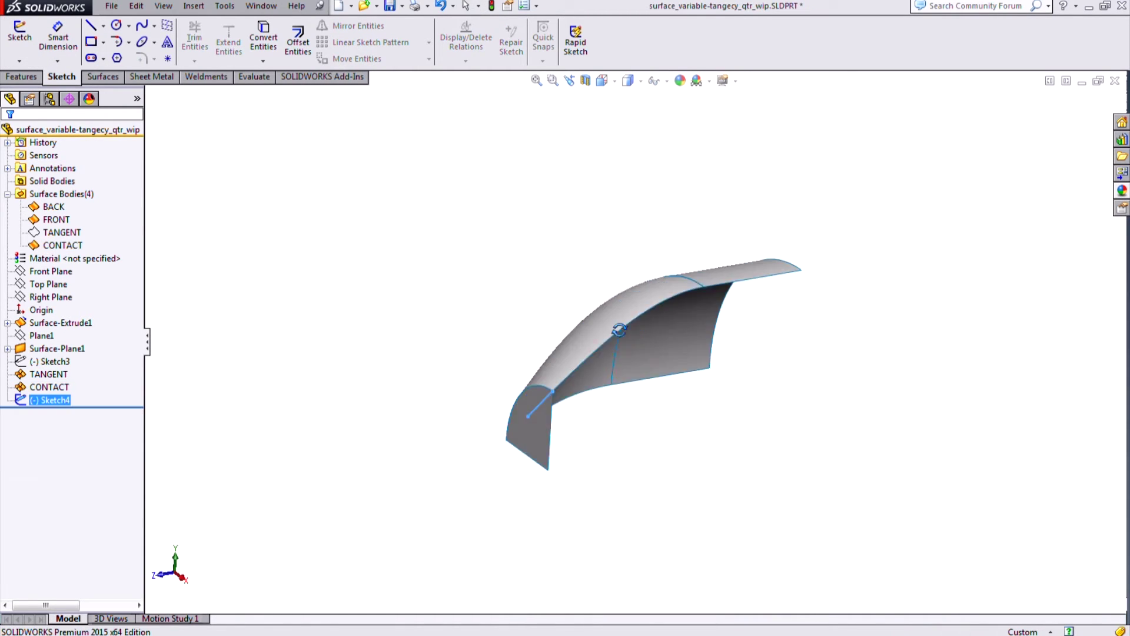
# - Hide the CONTACT surface body and start a swept surface with the Sketch4 line as profile
pyautogui.rightClick(620, 353)
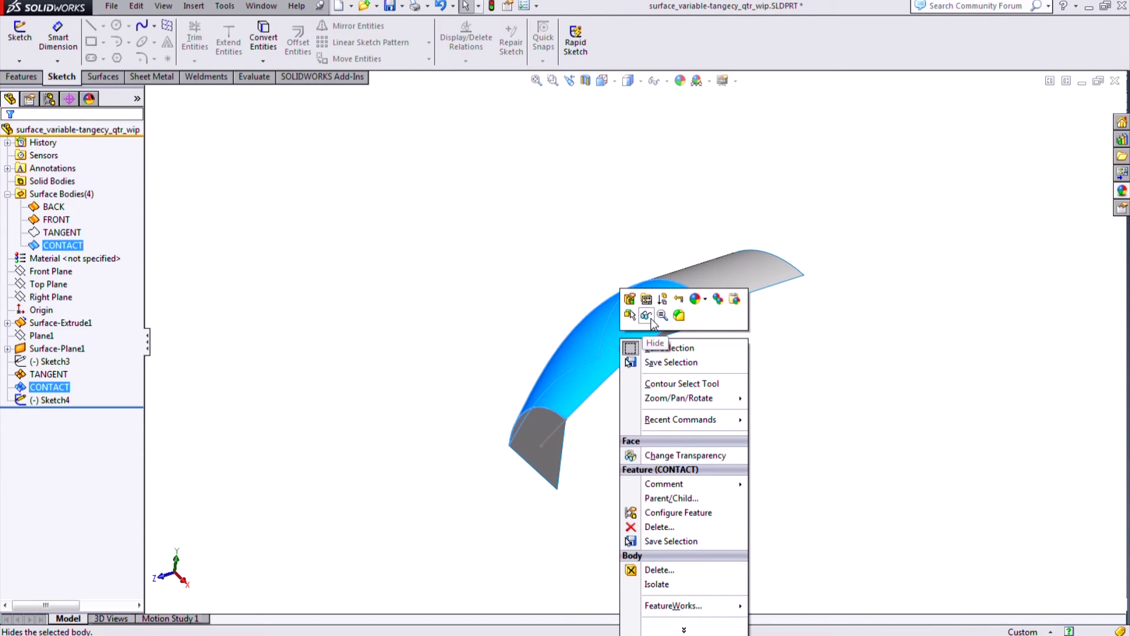
pyautogui.click(650, 320)
pyautogui.moveTo(588, 374)
pyautogui.mouseDown(button='middle')
pyautogui.moveTo(583, 323)
pyautogui.moveTo(591, 361)
pyautogui.mouseUp(button='middle')
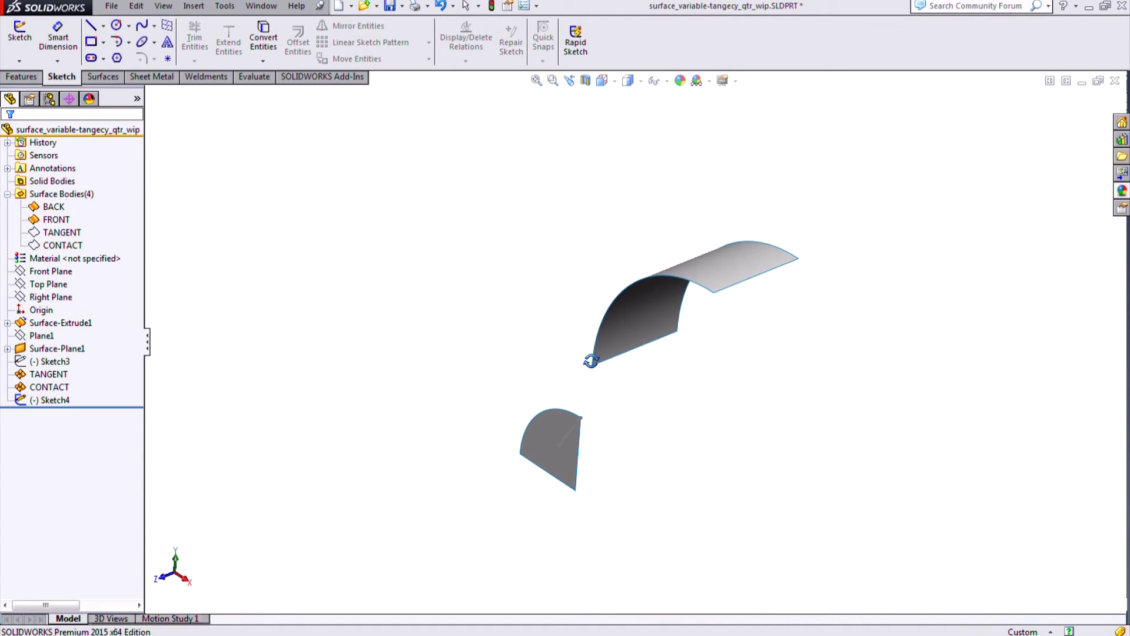
pyautogui.scroll(-5, 594, 434)
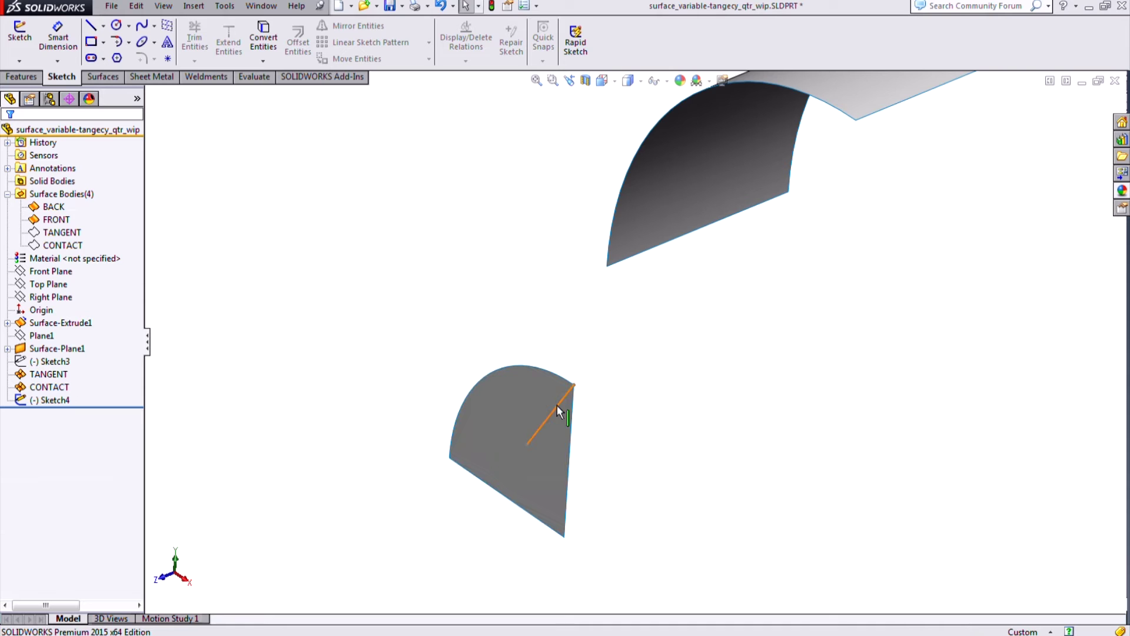
pyautogui.click(557, 405)
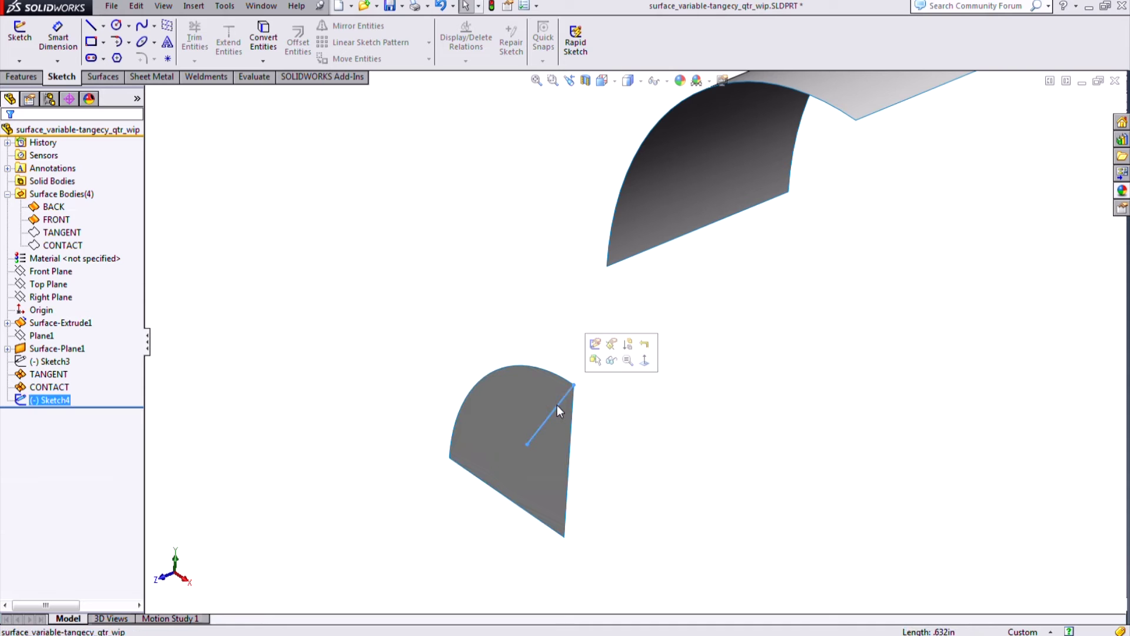
pyautogui.click(105, 77)
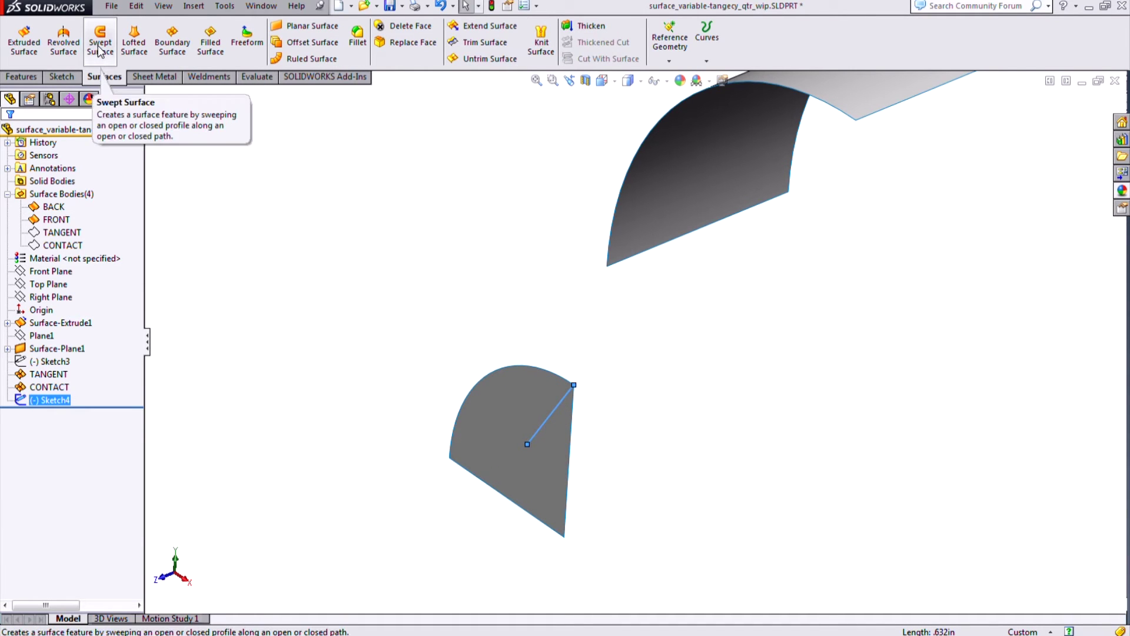
pyautogui.click(100, 51)
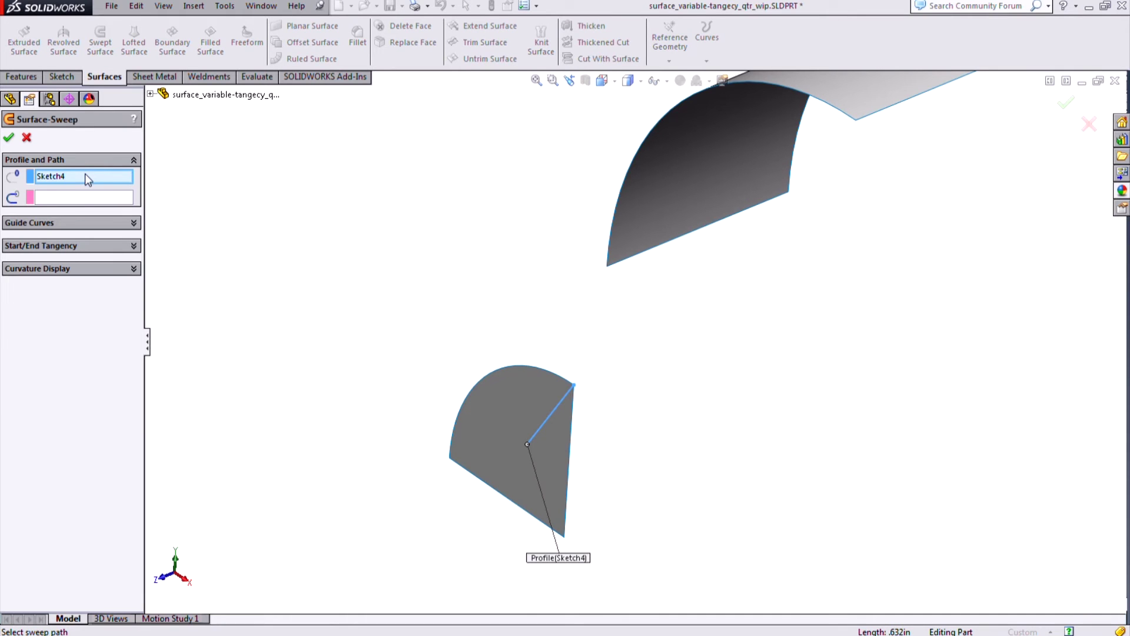
# - Sweep the Sketch4 line along the arc edge with a reversed 50° Twist Along Path
pyautogui.click(97, 197)
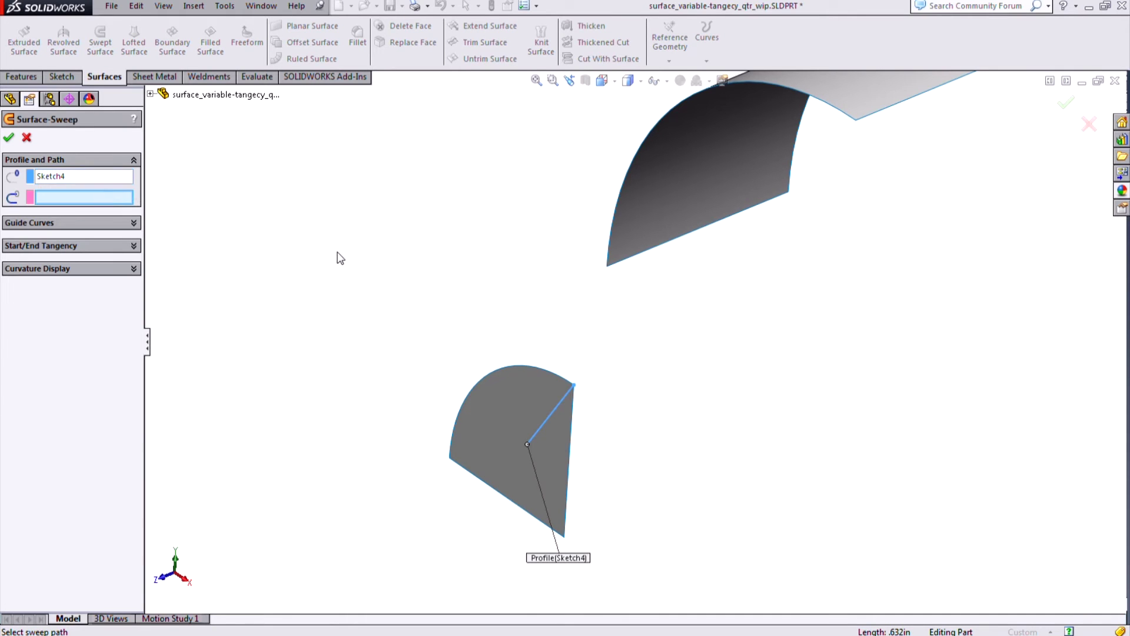
pyautogui.click(534, 369)
pyautogui.moveTo(575, 444)
pyautogui.mouseDown(button='middle')
pyautogui.moveTo(580, 457)
pyautogui.moveTo(567, 425)
pyautogui.moveTo(588, 411)
pyautogui.moveTo(598, 431)
pyautogui.moveTo(580, 444)
pyautogui.mouseUp(button='middle')
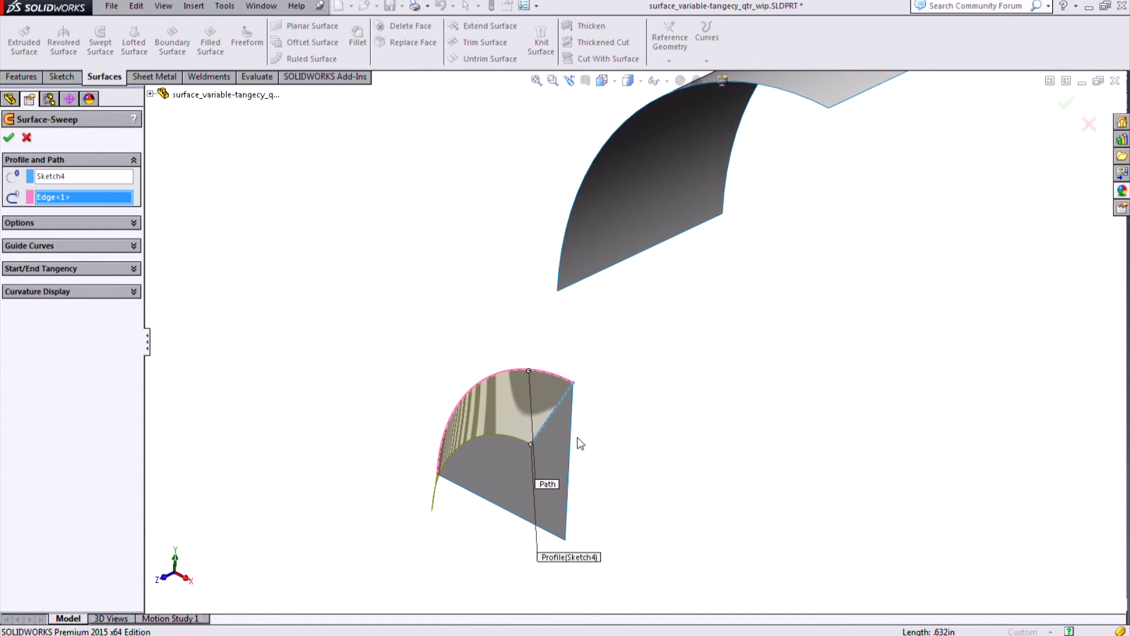
pyautogui.click(119, 227)
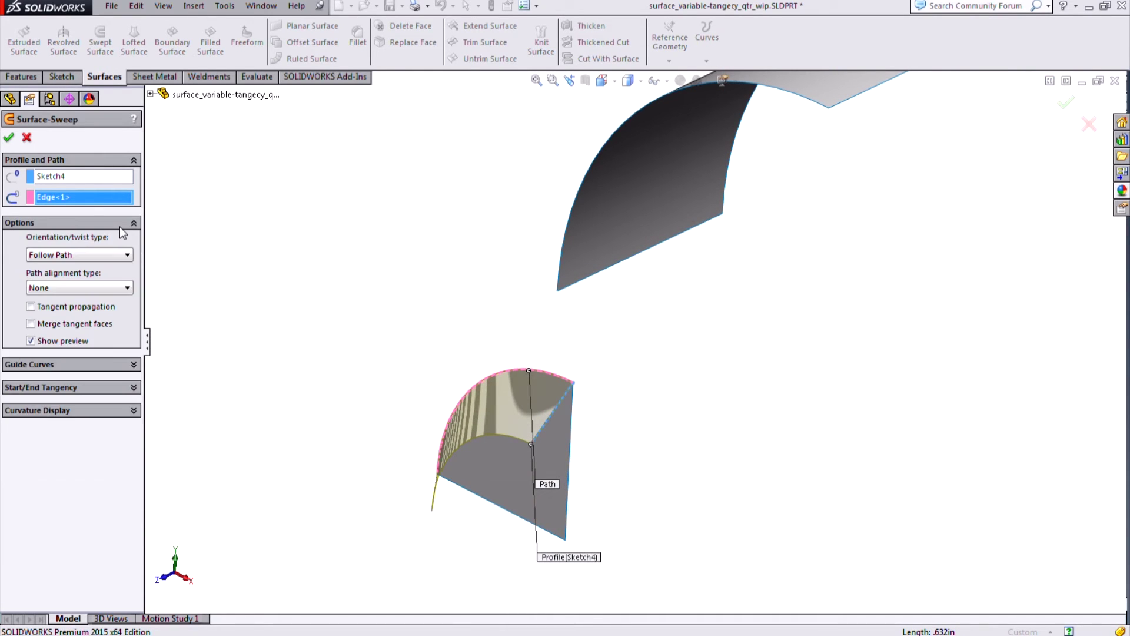
pyautogui.click(122, 259)
pyautogui.click(112, 305)
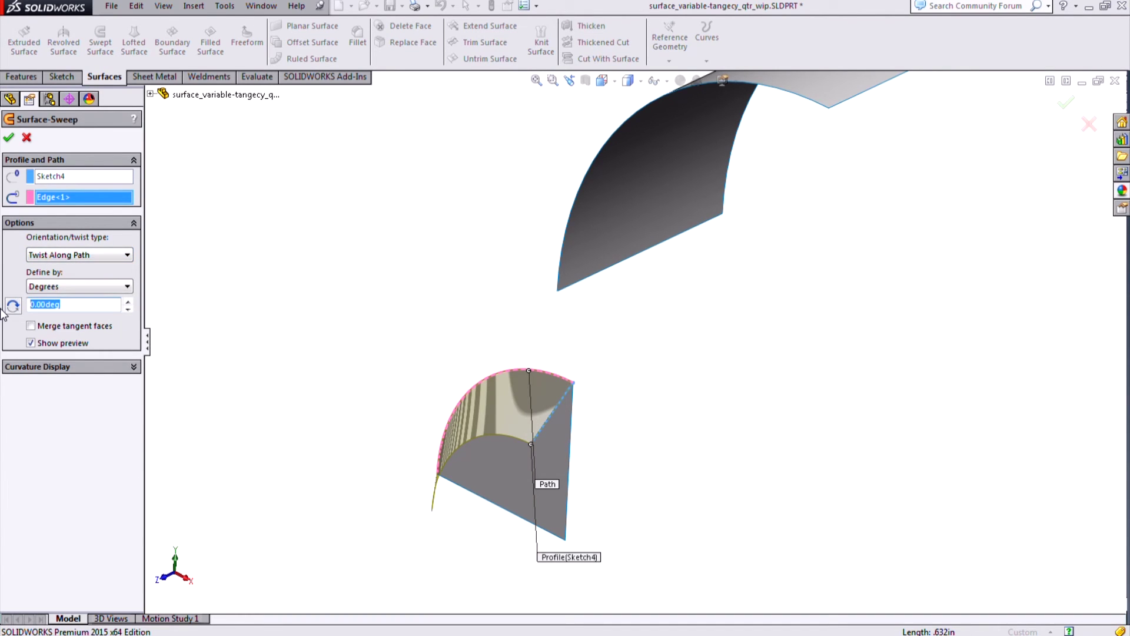
pyautogui.write('50')
pyautogui.press('Return')
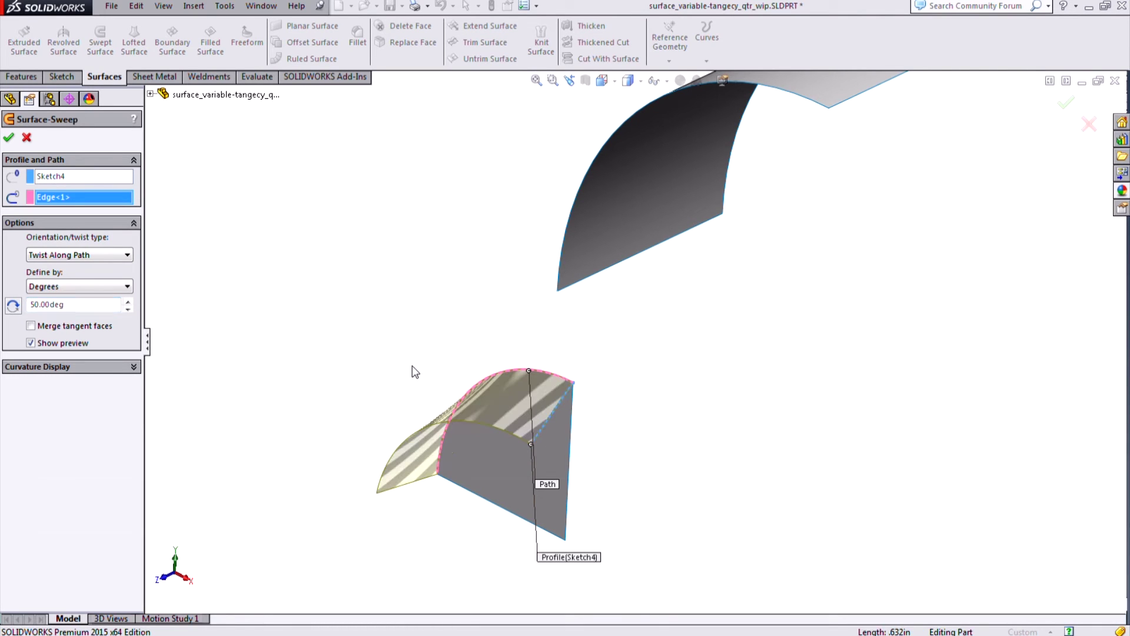
pyautogui.click(12, 305)
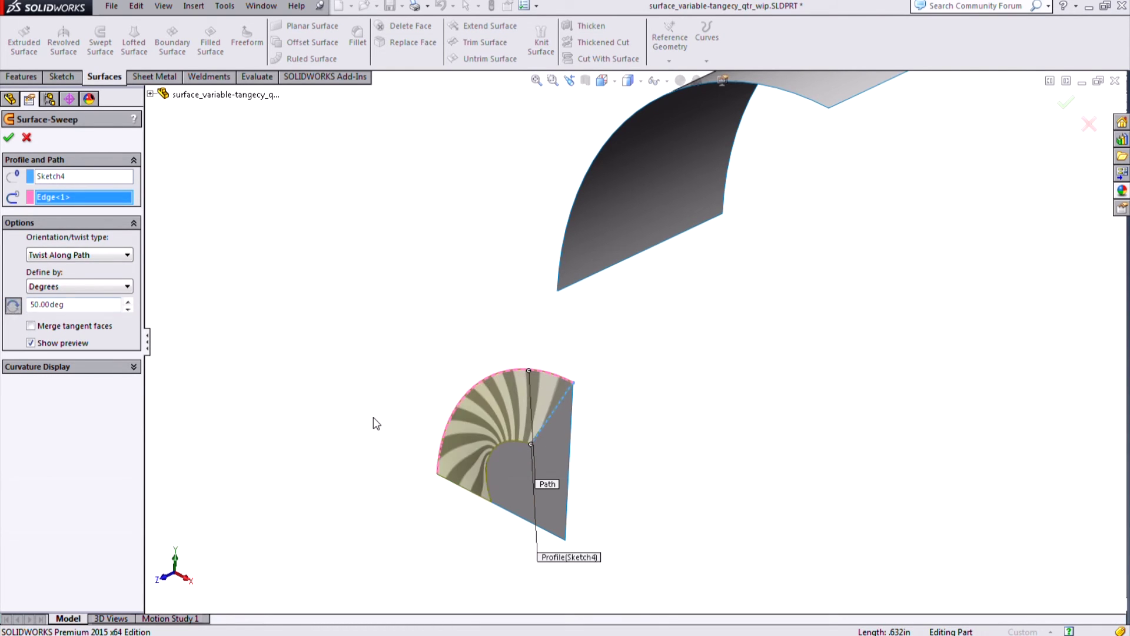
pyautogui.moveTo(376, 419); pyautogui.dragTo(520, 455, button='middle')
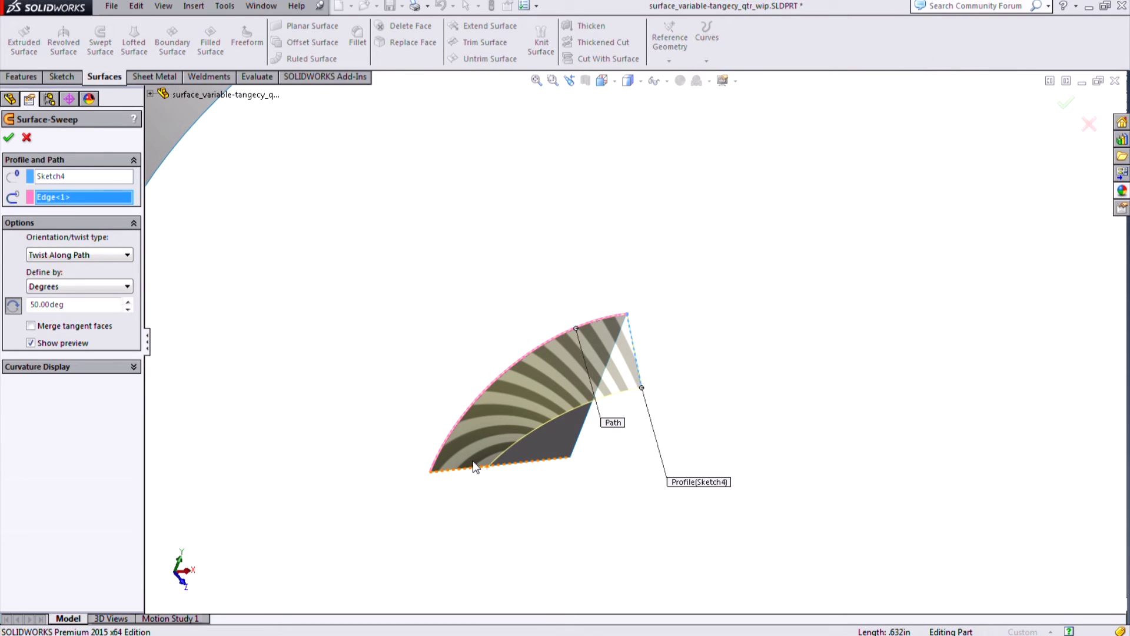
pyautogui.click(9, 138)
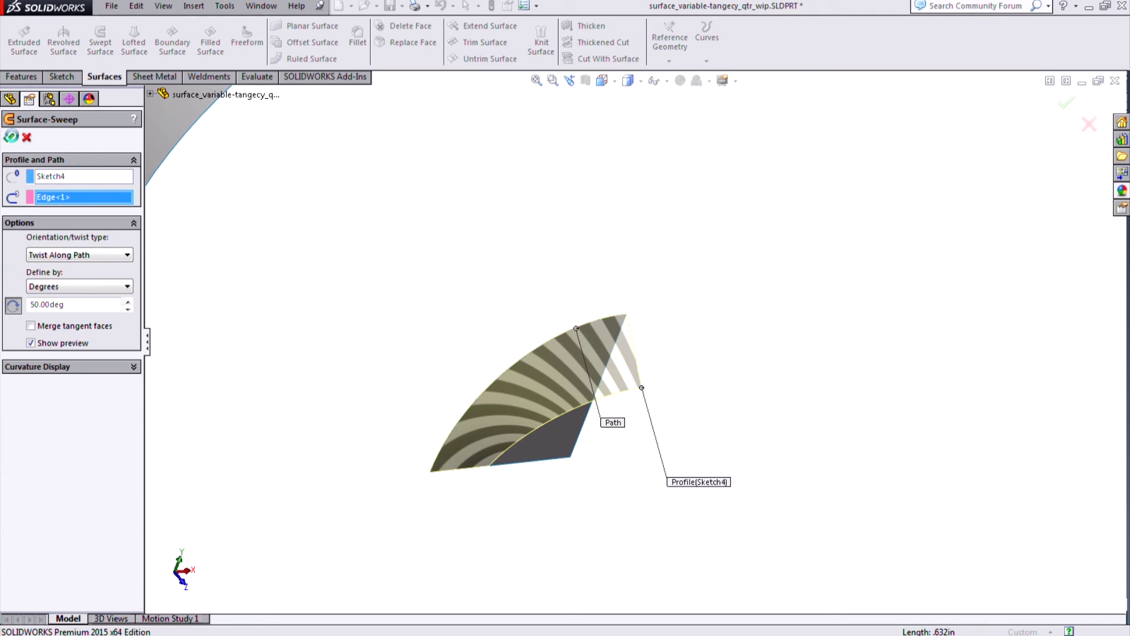
# - Hide the FRONT surface body
pyautogui.moveTo(532, 430); pyautogui.dragTo(585, 437, button='middle')
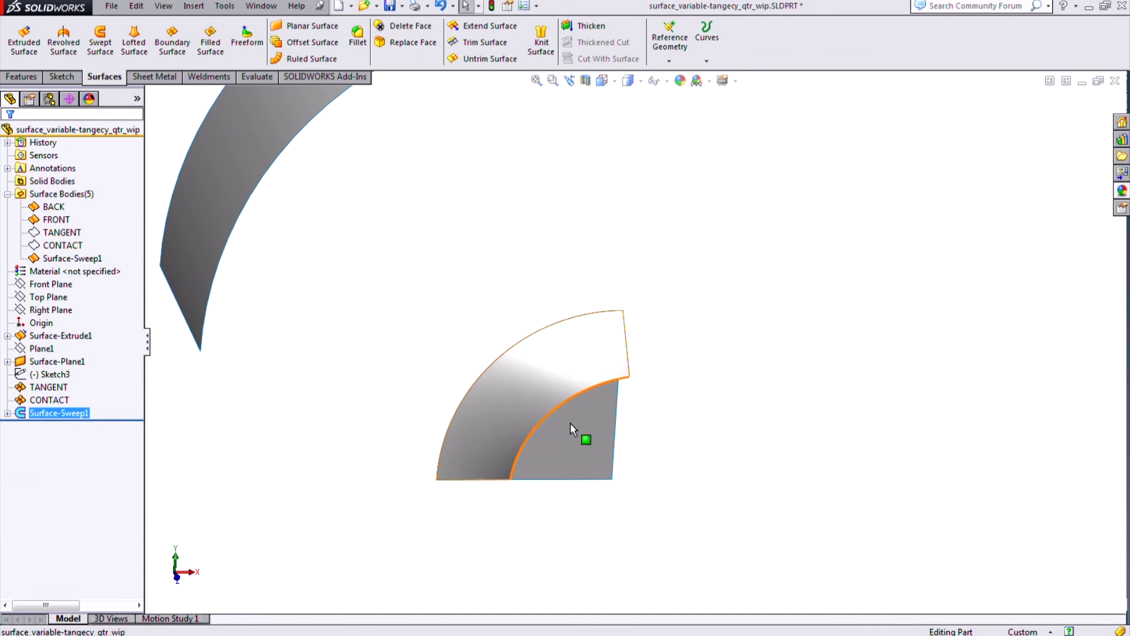
pyautogui.rightClick(591, 437)
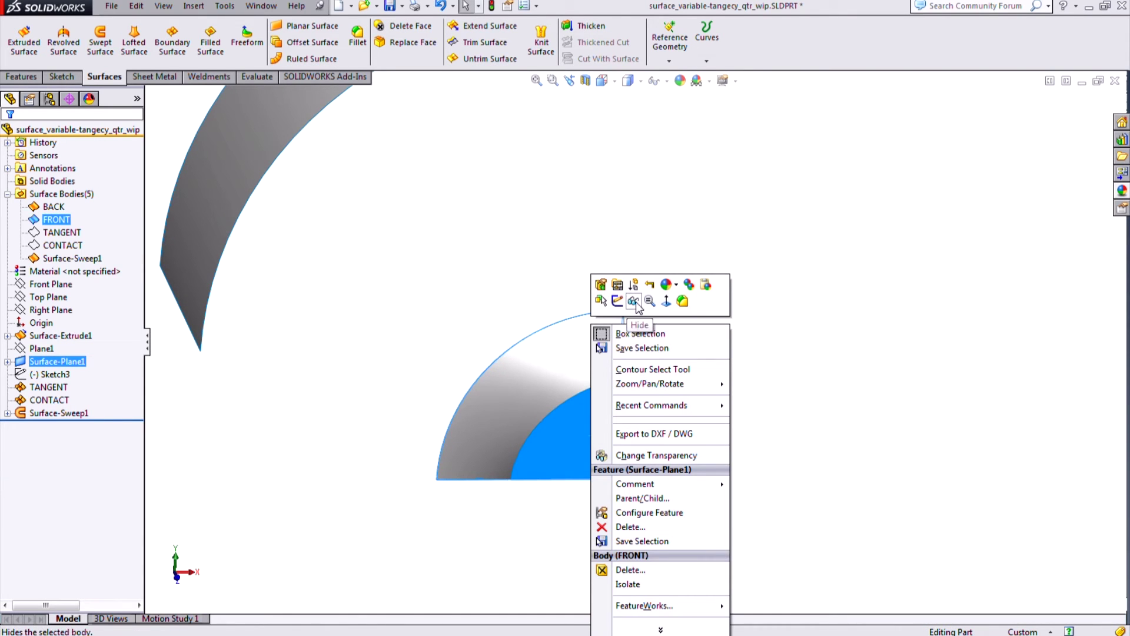
pyautogui.click(633, 302)
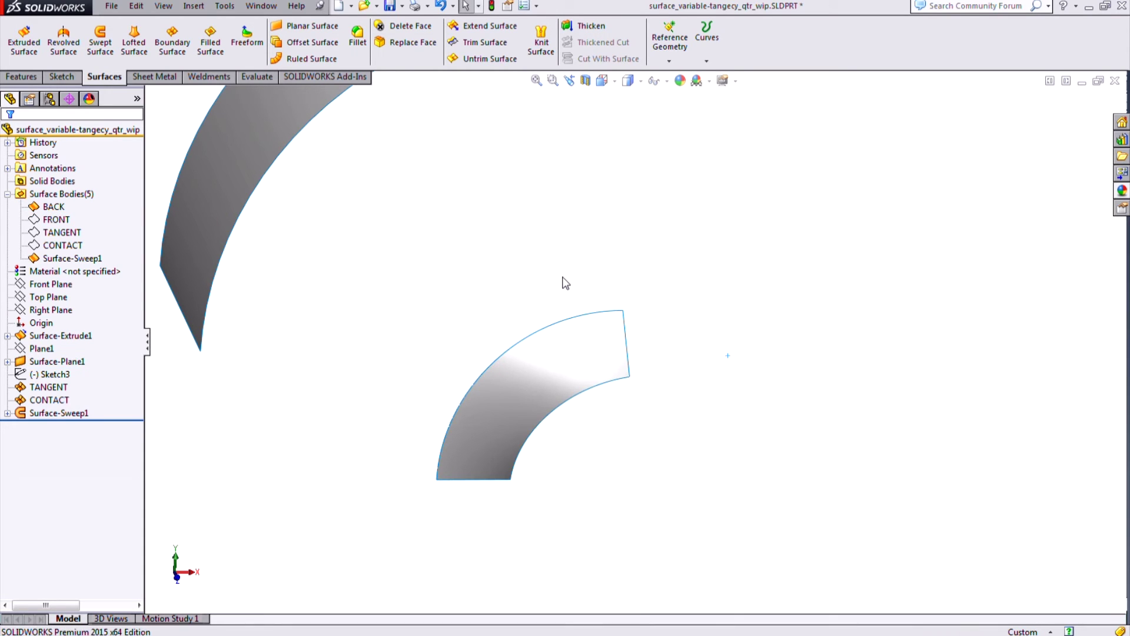
pyautogui.moveTo(527, 263); pyautogui.dragTo(468, 257, button='middle')
# - Create a boundary surface between the two edges, Tangency To Face on both, with flipped connectors
pyautogui.click(183, 44)
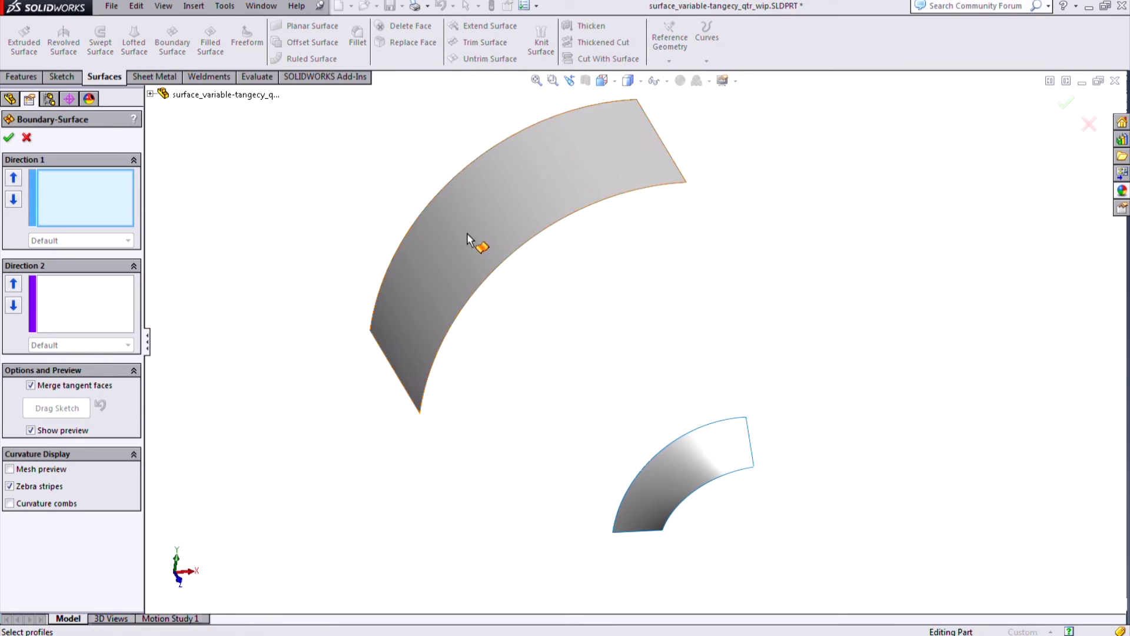
pyautogui.click(510, 261)
pyautogui.click(389, 261)
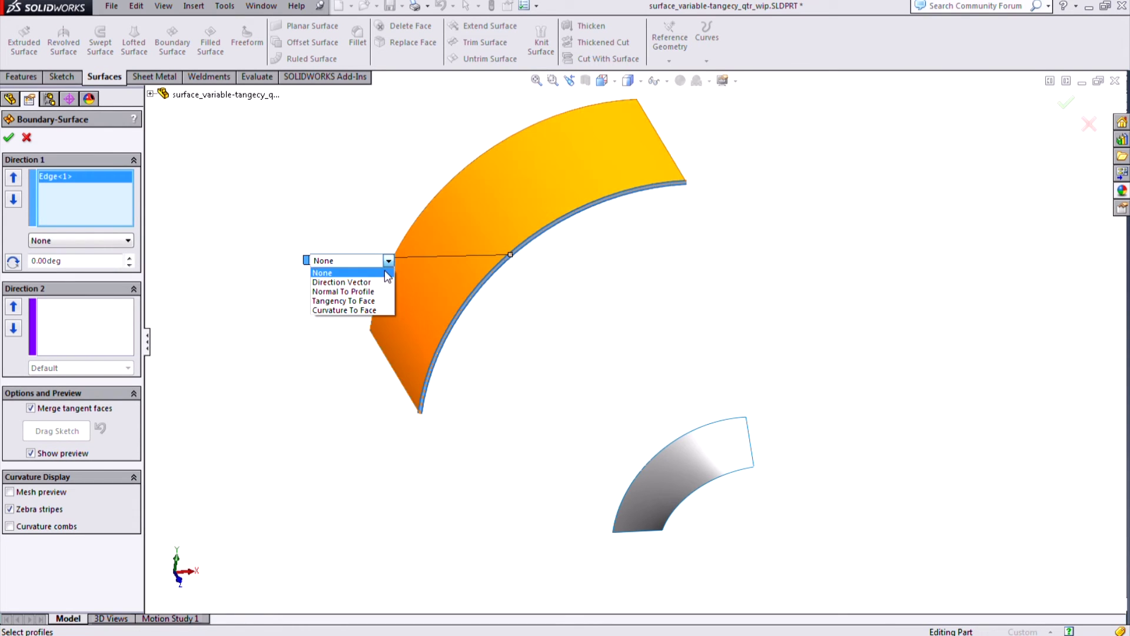
pyautogui.click(377, 301)
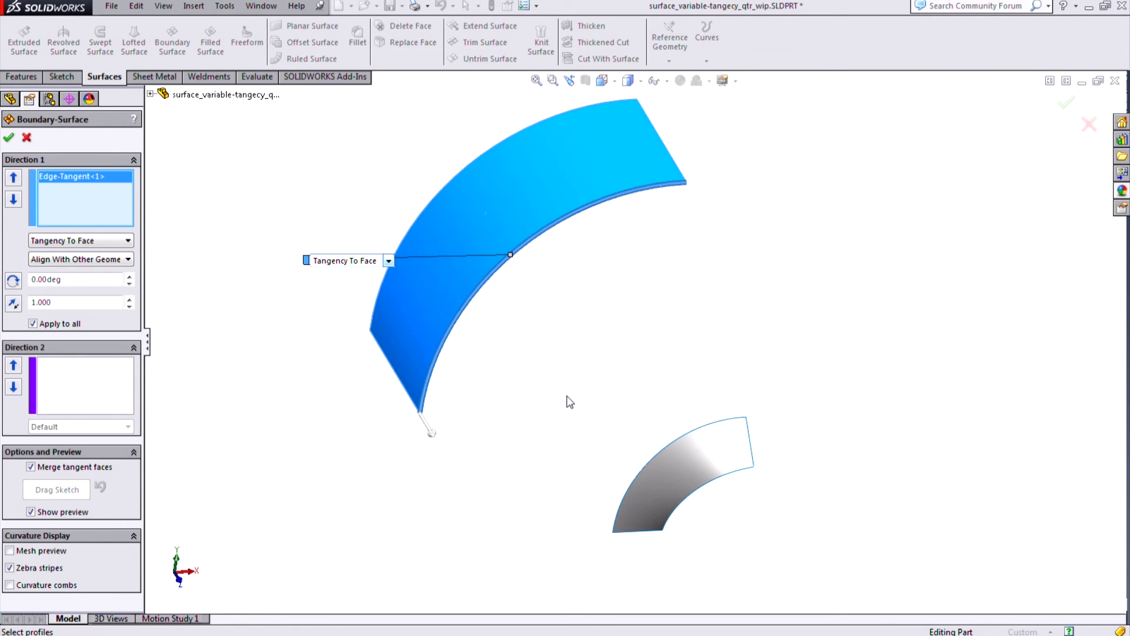
pyautogui.click(667, 455)
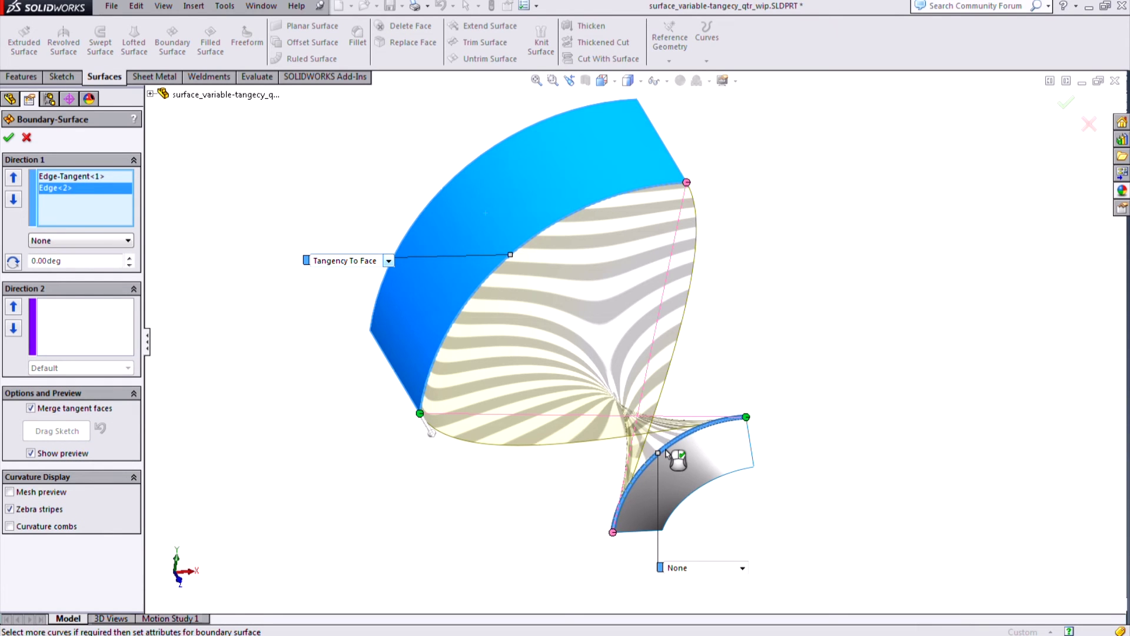
pyautogui.rightClick(740, 371)
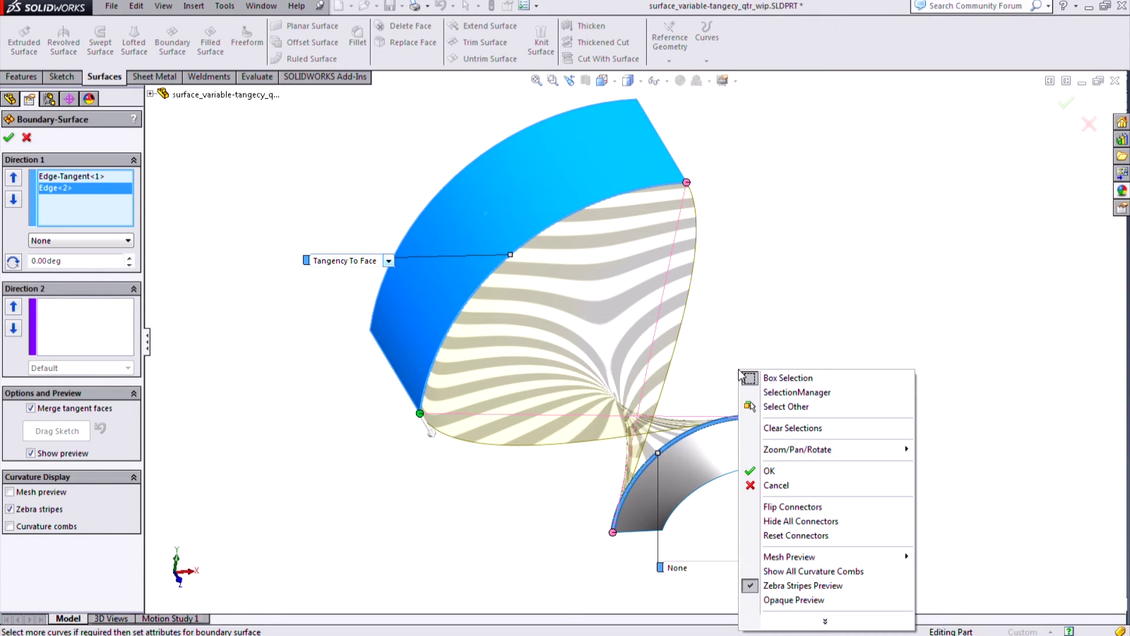
pyautogui.click(800, 509)
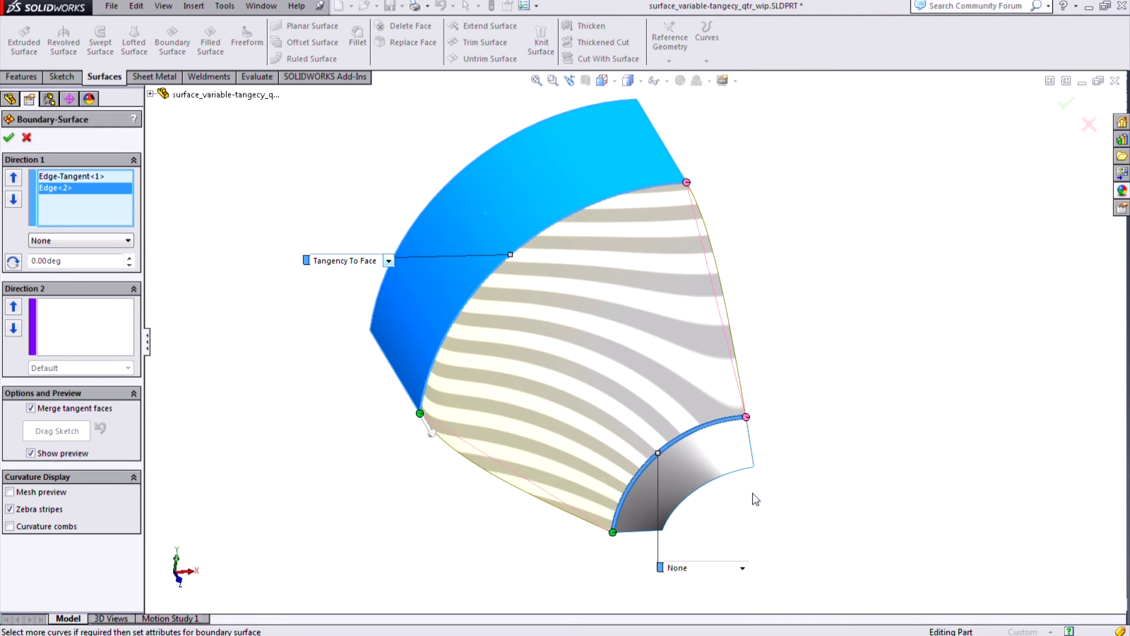
pyautogui.click(741, 569)
pyautogui.click(692, 605)
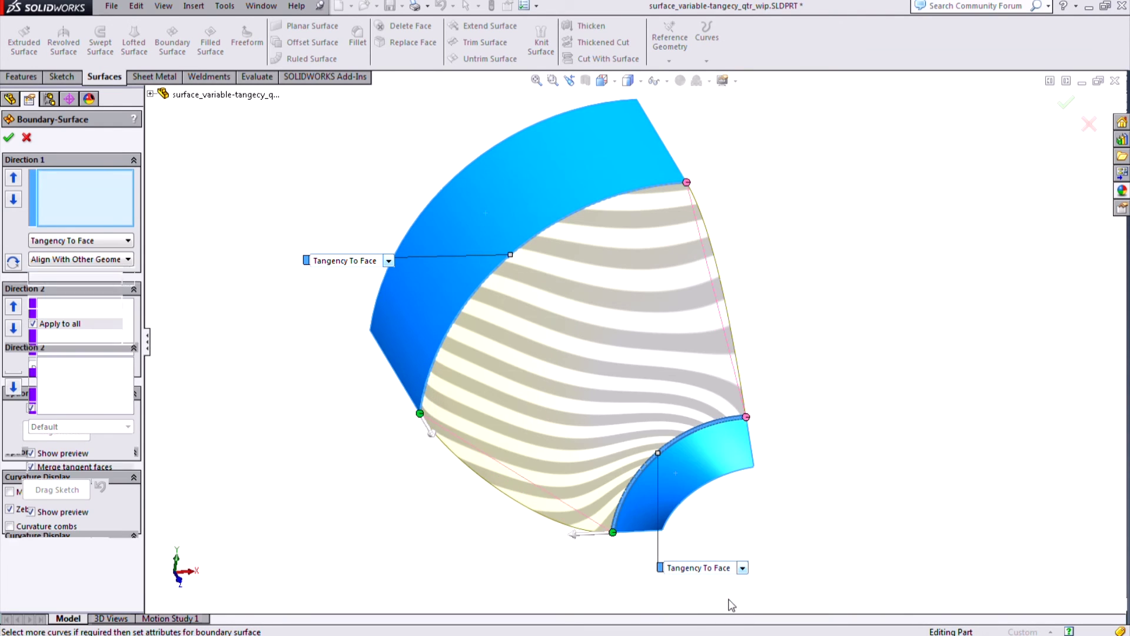
pyautogui.moveTo(714, 484); pyautogui.dragTo(808, 415, button='middle')
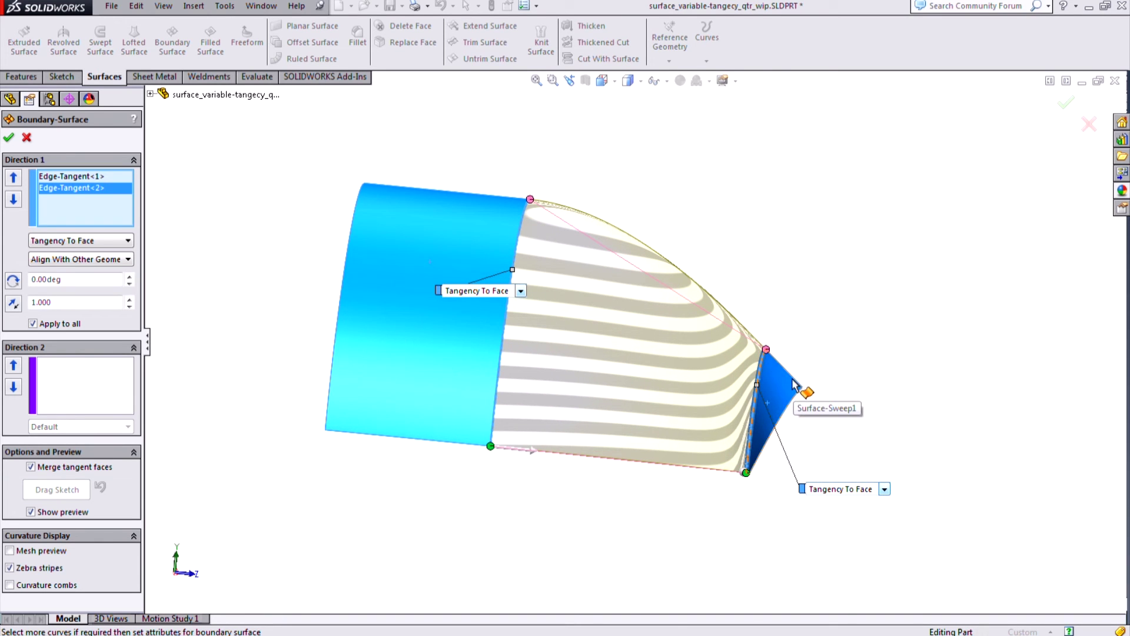
pyautogui.moveTo(798, 390); pyautogui.dragTo(699, 475, button='middle')
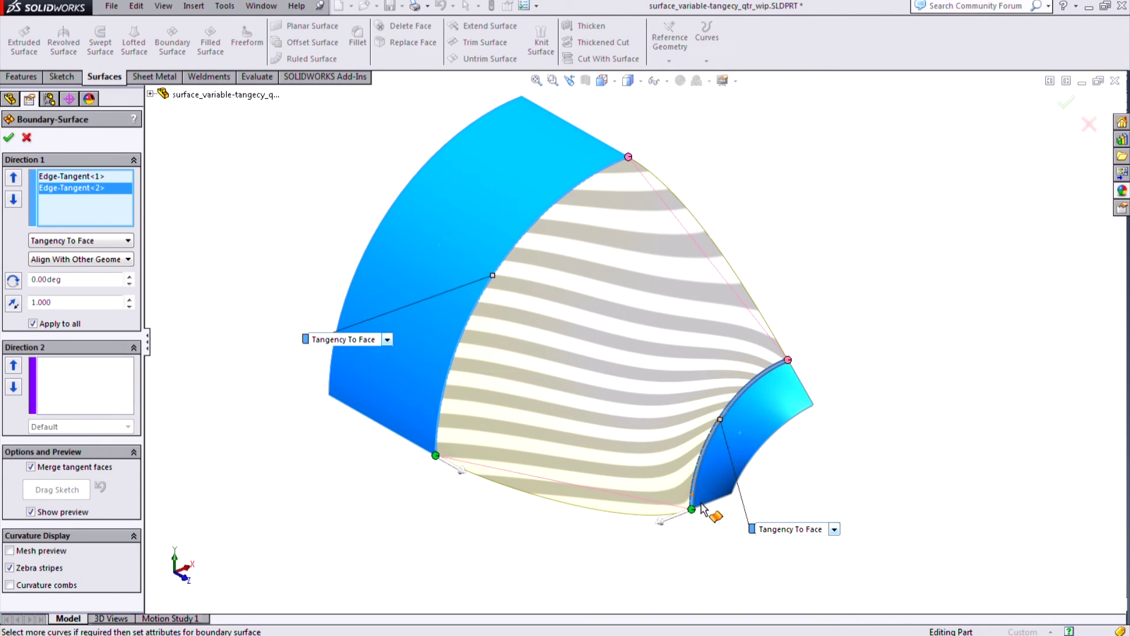
pyautogui.click(9, 140)
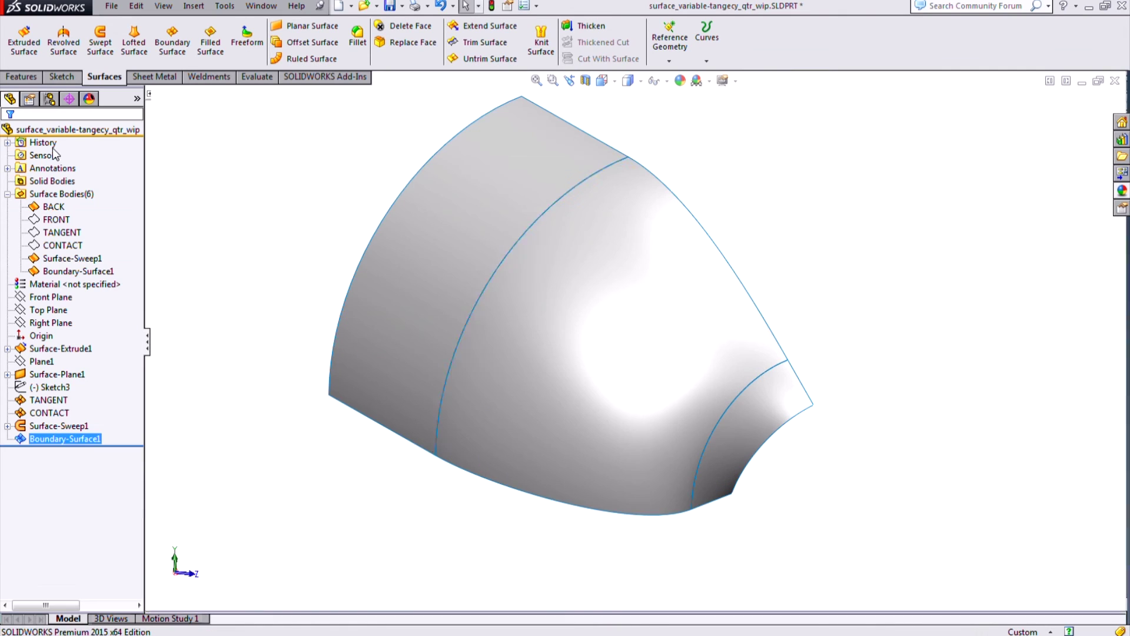
# - Hide Surface-Sweep1 and show the FRONT cap so it meets the boundary surface
pyautogui.rightClick(790, 408)
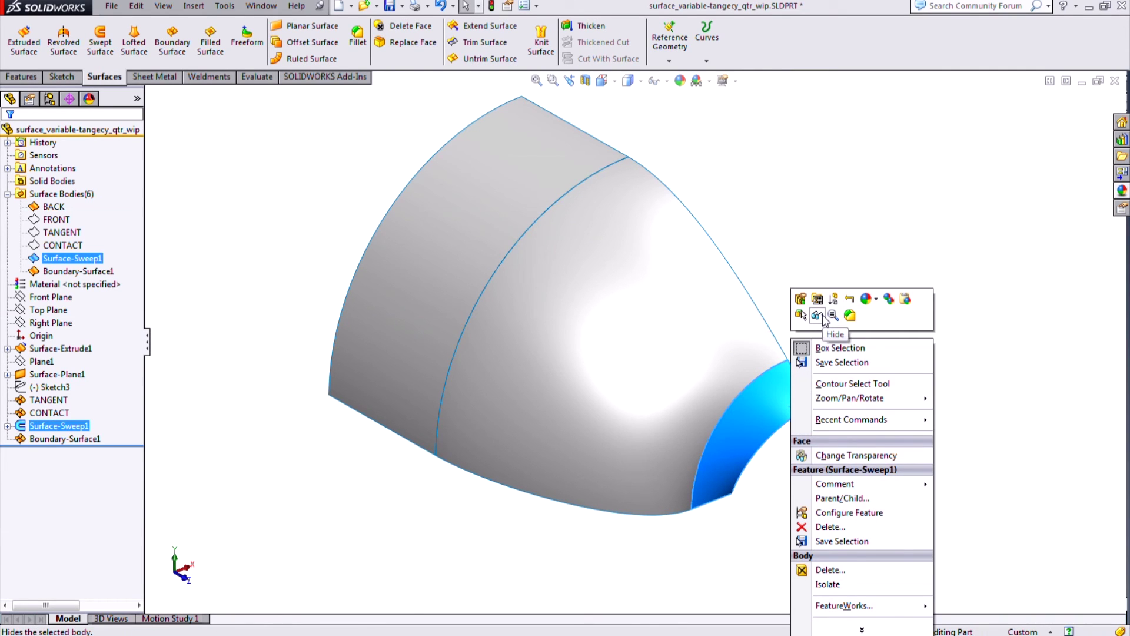
pyautogui.click(817, 315)
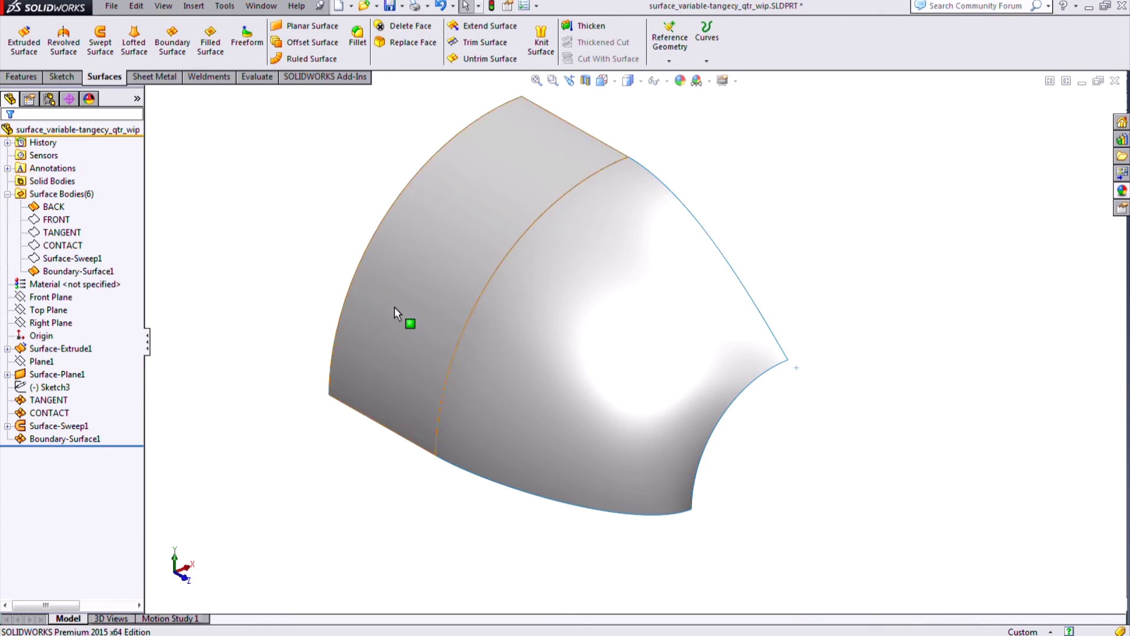
pyautogui.click(56, 219)
pyautogui.rightClick(56, 219)
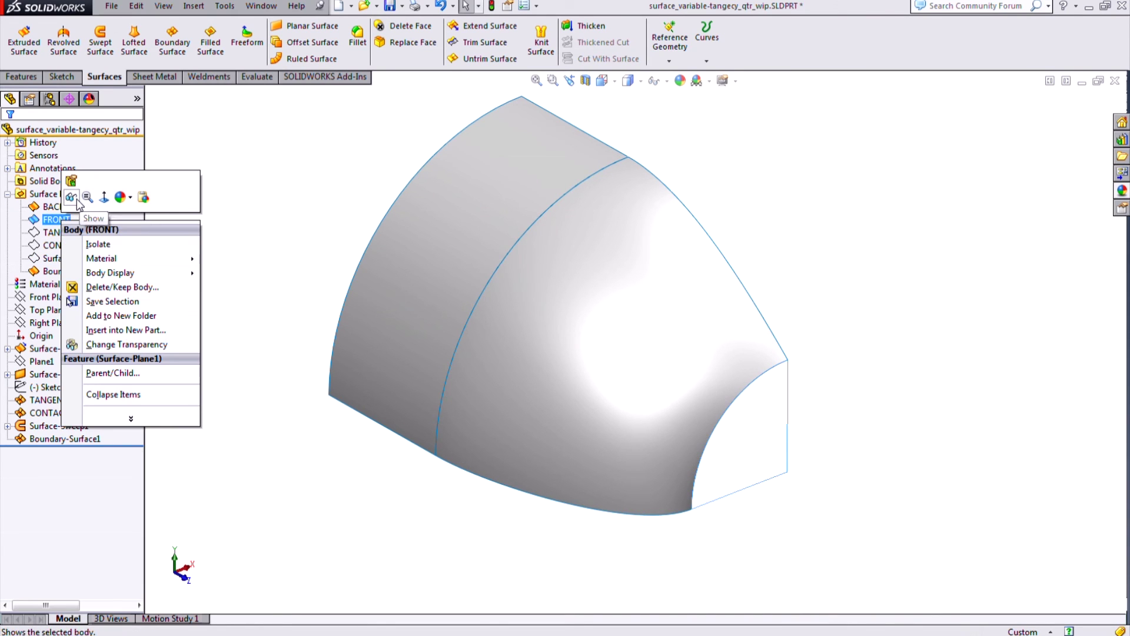
pyautogui.click(79, 196)
pyautogui.click(777, 240)
pyautogui.moveTo(765, 373); pyautogui.dragTo(797, 345, button='middle')
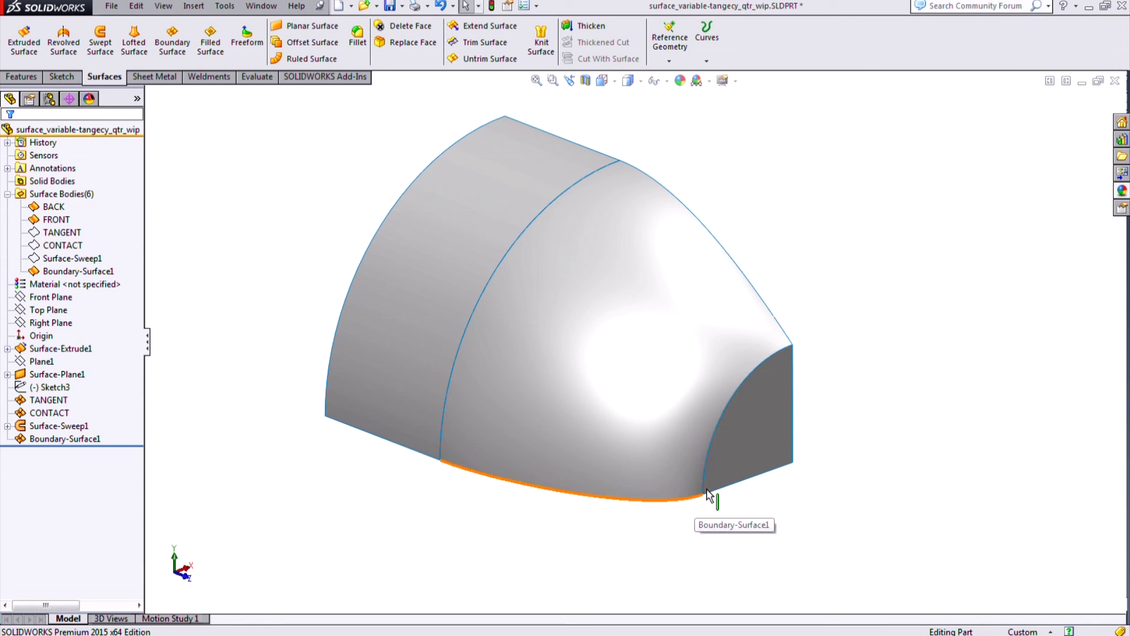
pyautogui.moveTo(783, 227); pyautogui.dragTo(789, 261, button='middle')
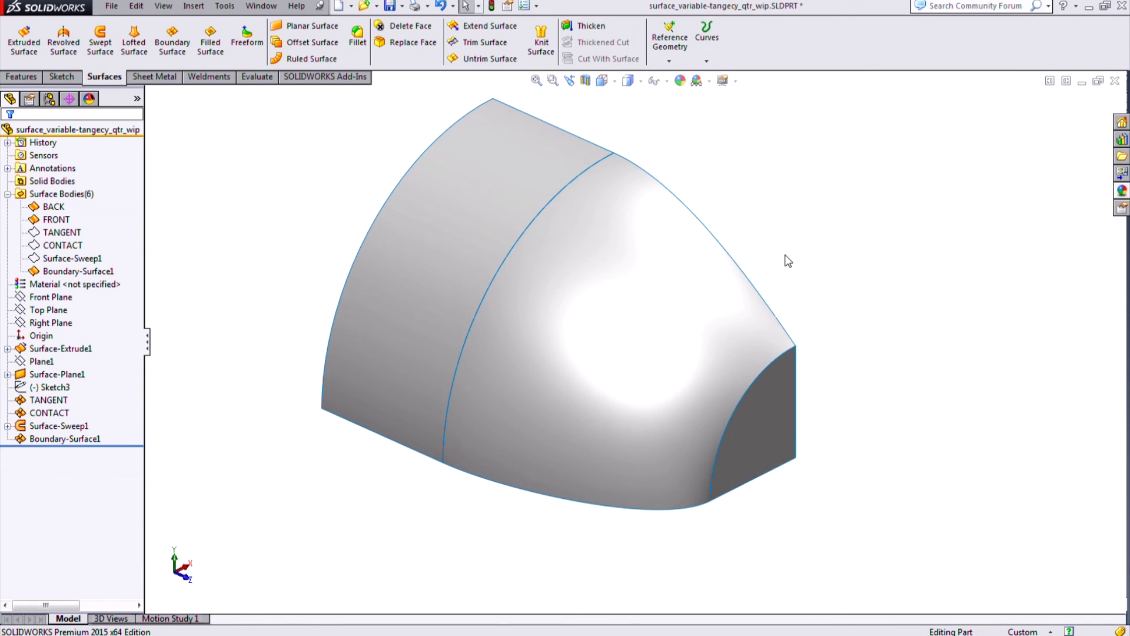
pyautogui.rightClick(651, 328)
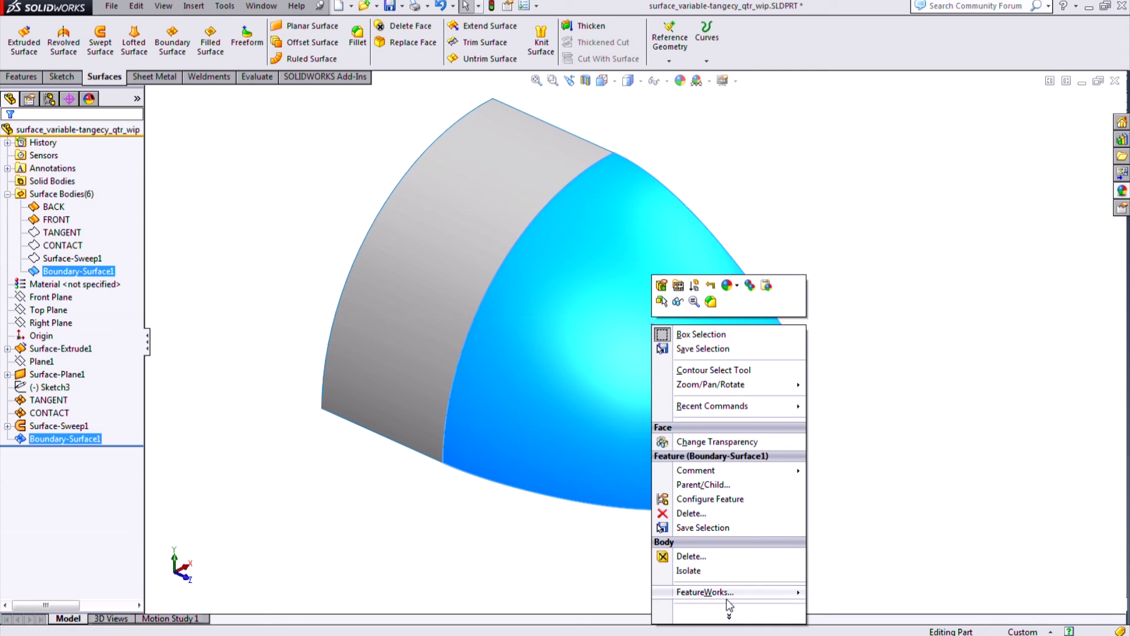
# - Add curvature combs to Boundary-Surface1 with Directions 1 and 2 off and mesh density 5
pyautogui.click(730, 616)
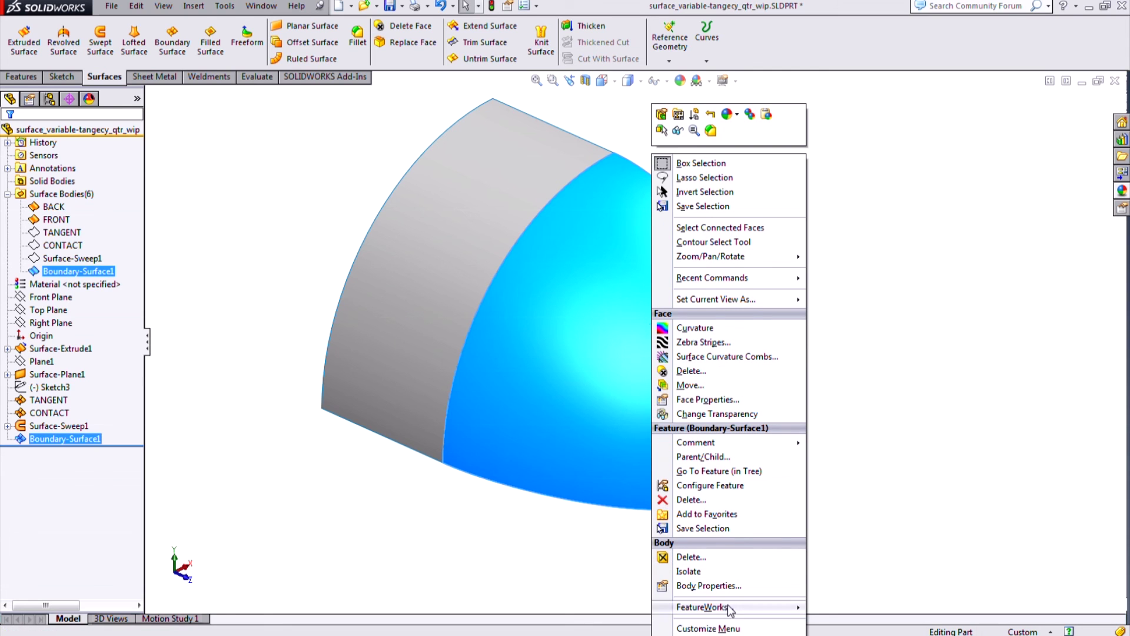
pyautogui.click(733, 359)
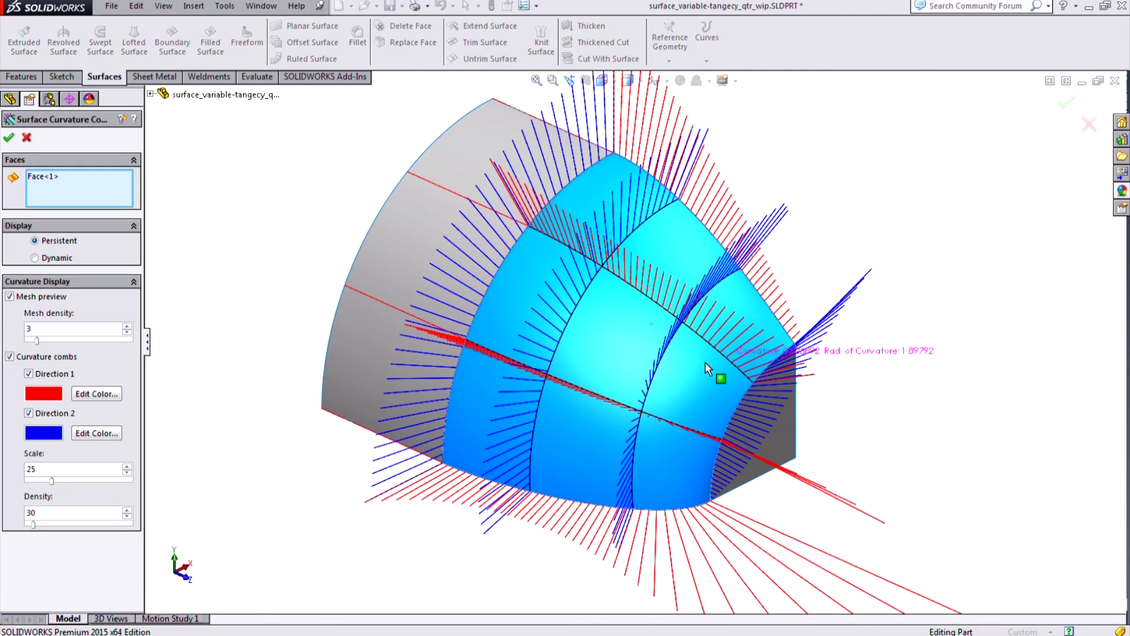
pyautogui.click(29, 373)
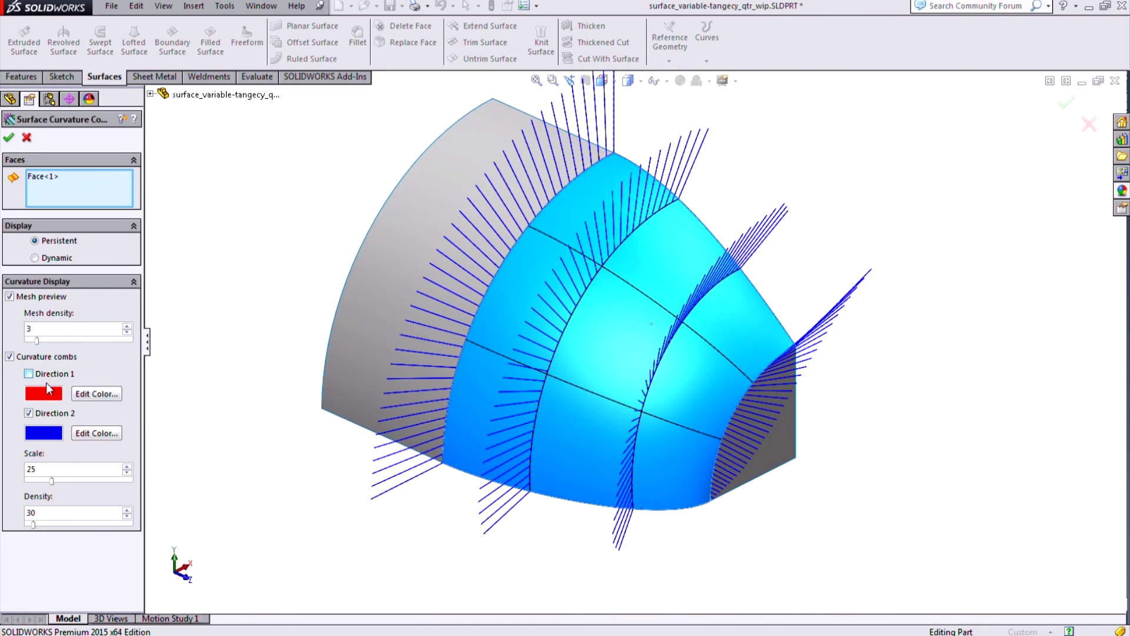
pyautogui.click(29, 413)
pyautogui.click(127, 326)
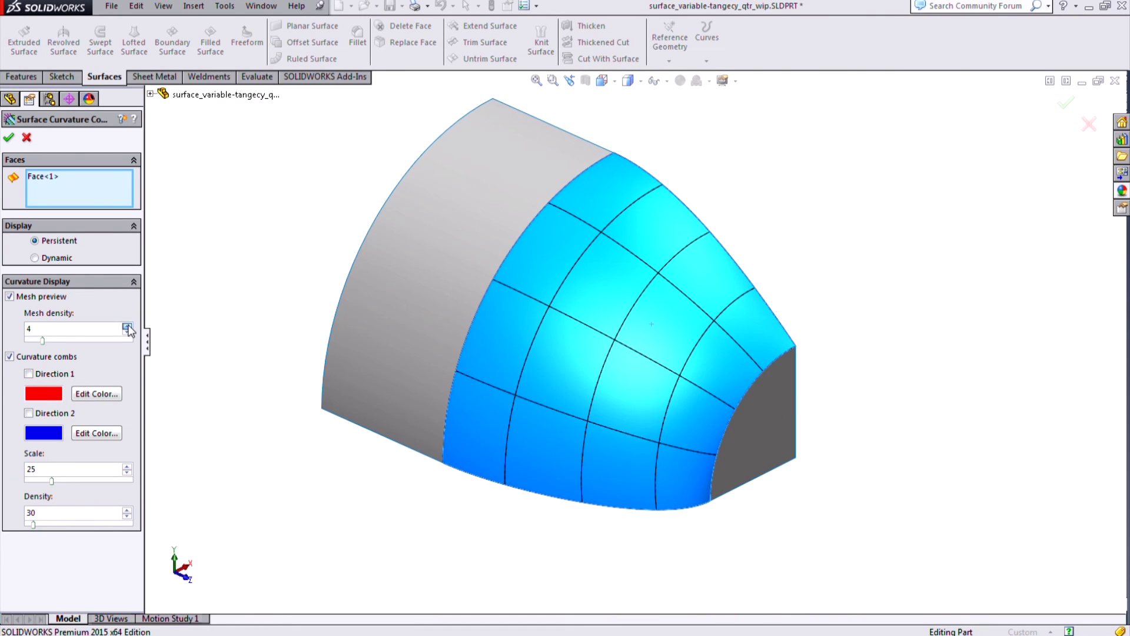
pyautogui.click(127, 327)
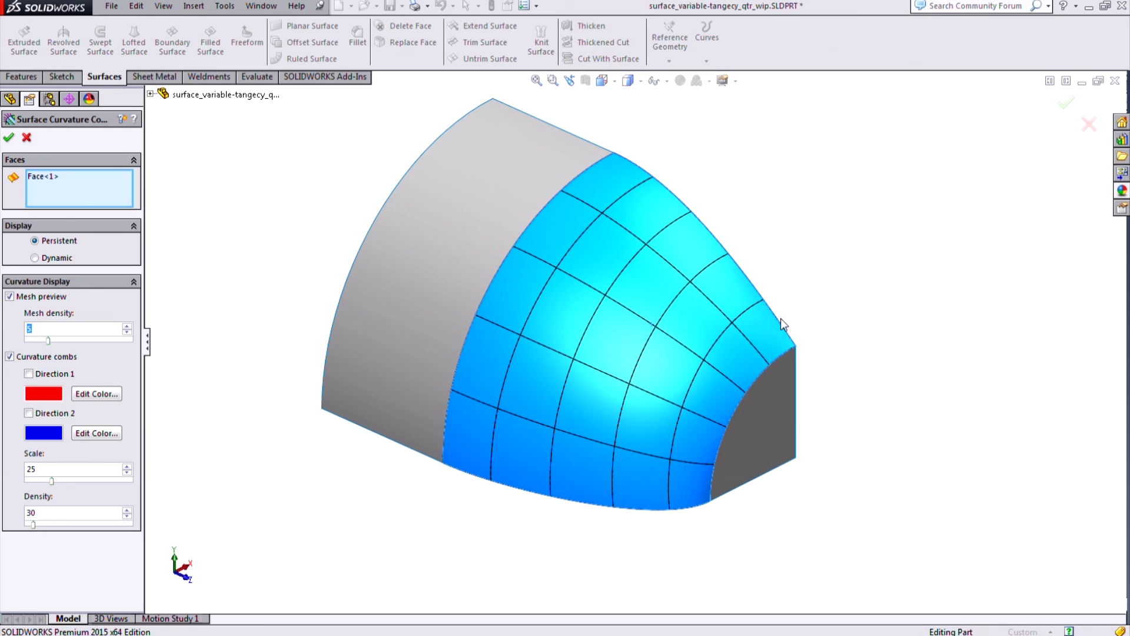
pyautogui.click(8, 138)
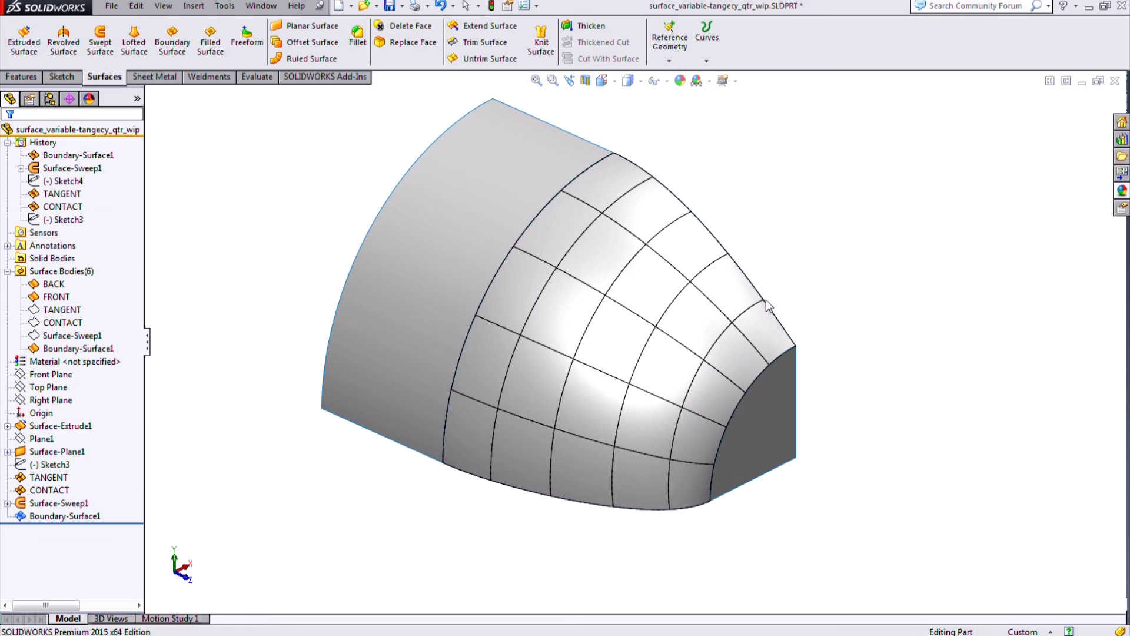
pyautogui.moveTo(765, 299); pyautogui.dragTo(780, 225, button='middle')
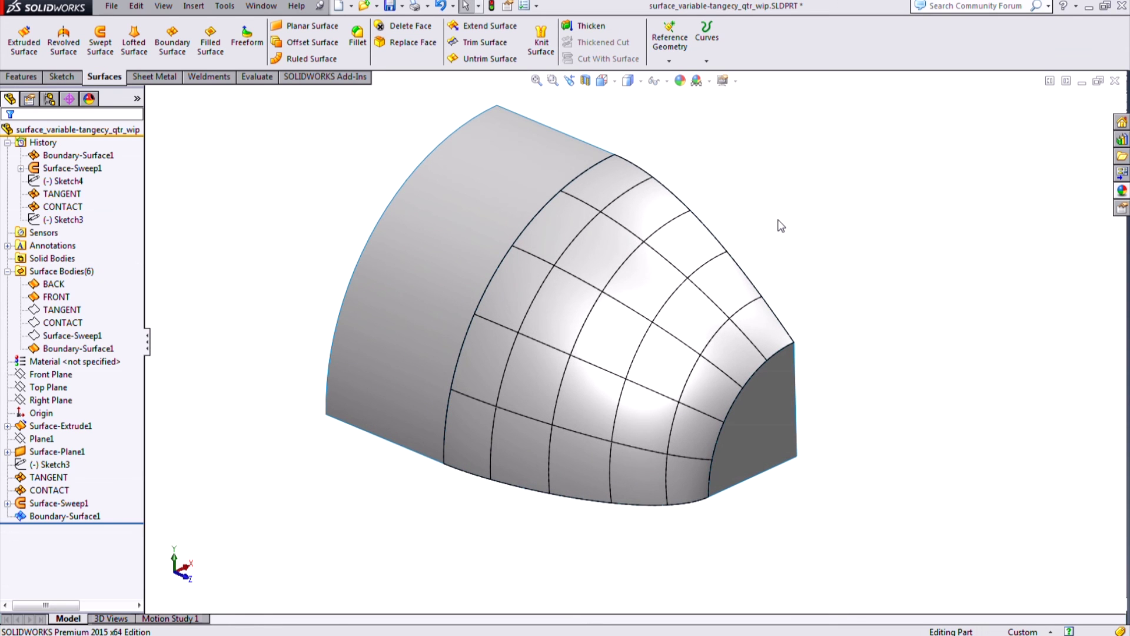